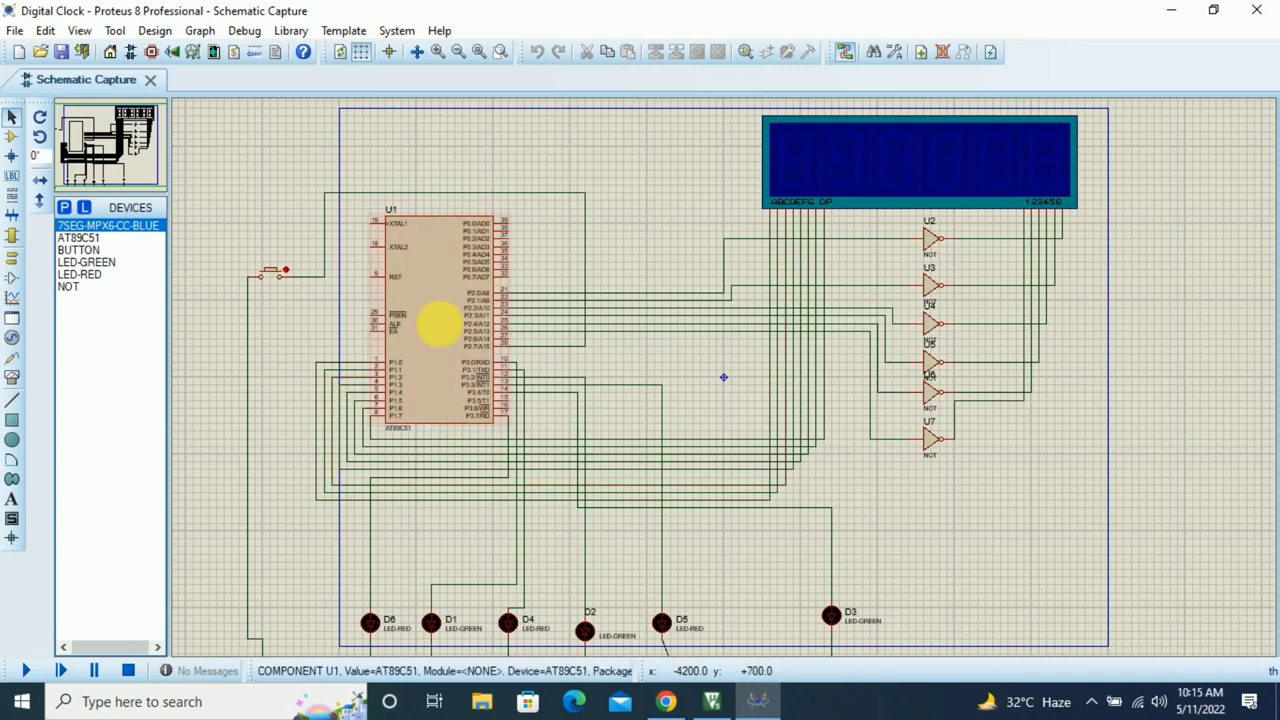
Survey the Proteus schematic, zooming out to the whole circuit and back in on a spot
scroll(580, 308, "up", 1)
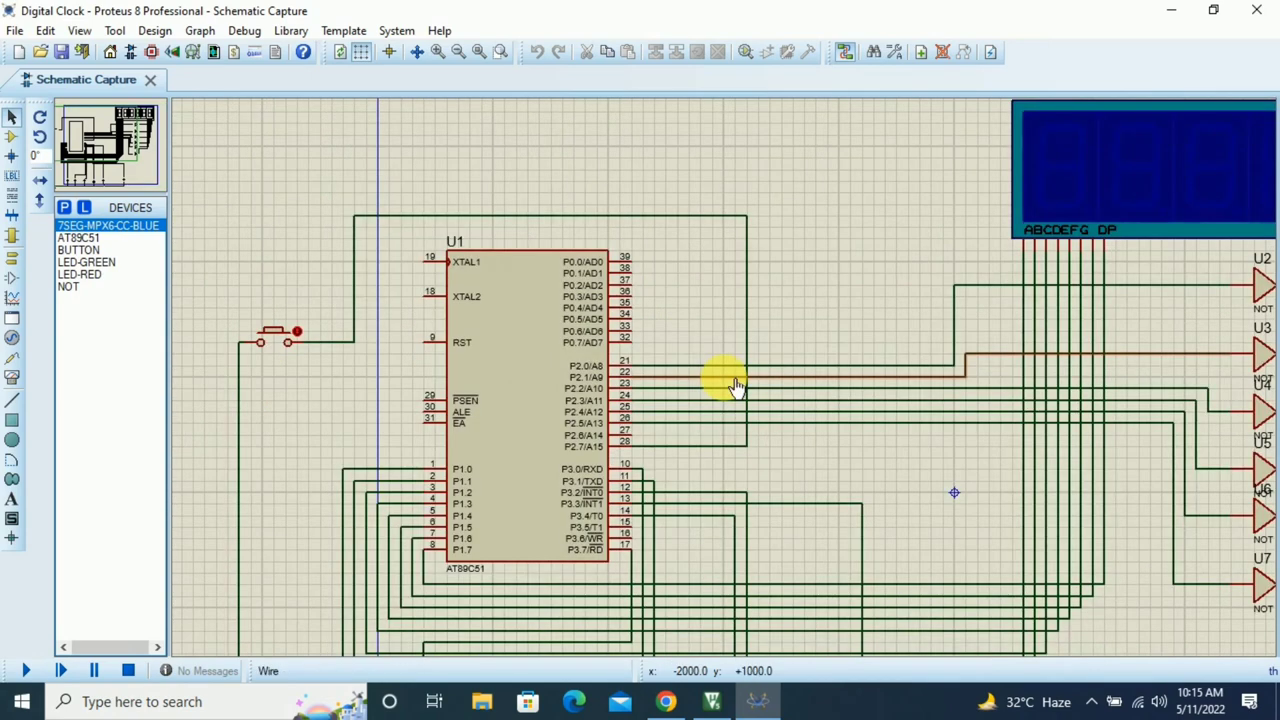
scroll(729, 377, "down", 1)
scroll(628, 377, "up", 1)
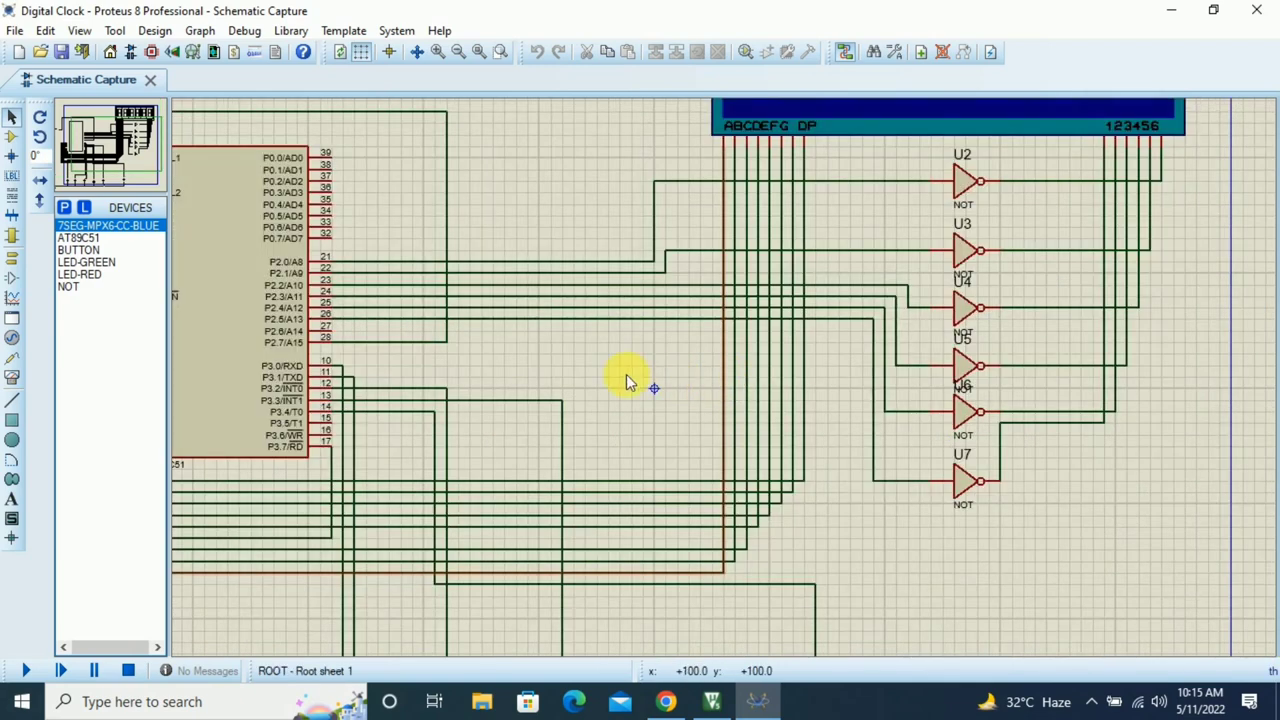
scroll(619, 372, "down", 1)
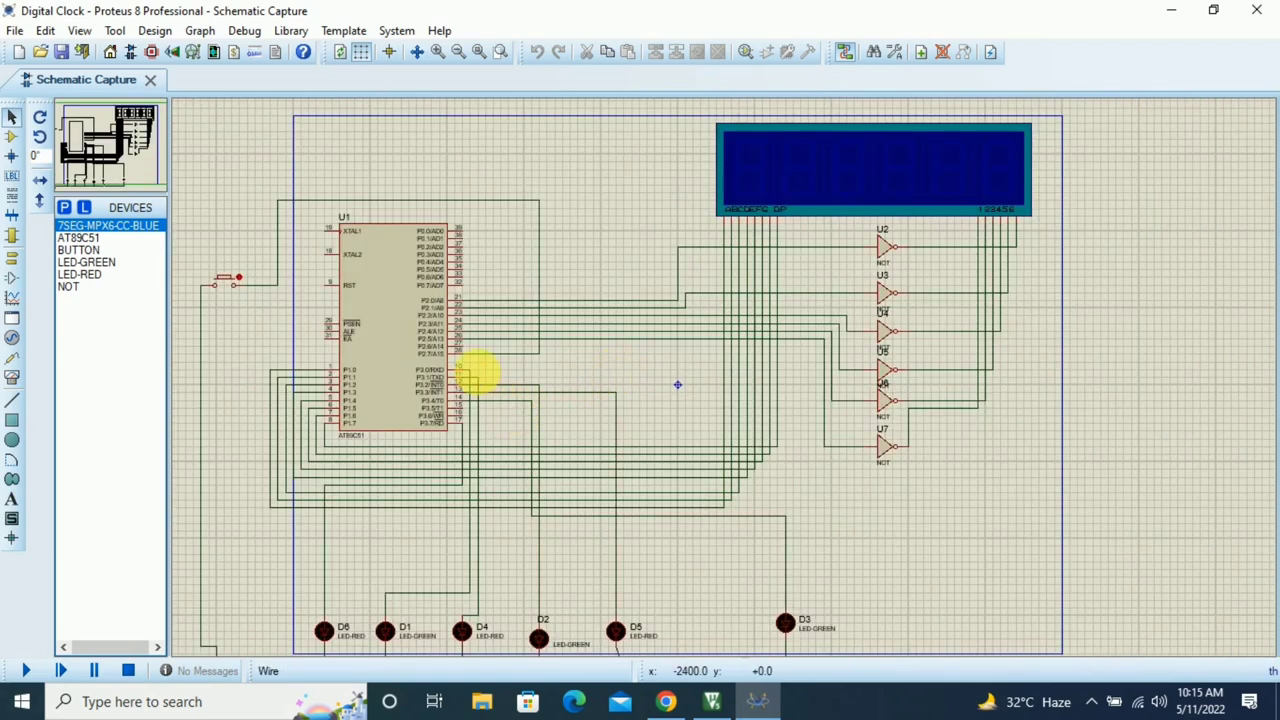
scroll(622, 346, "up", 1)
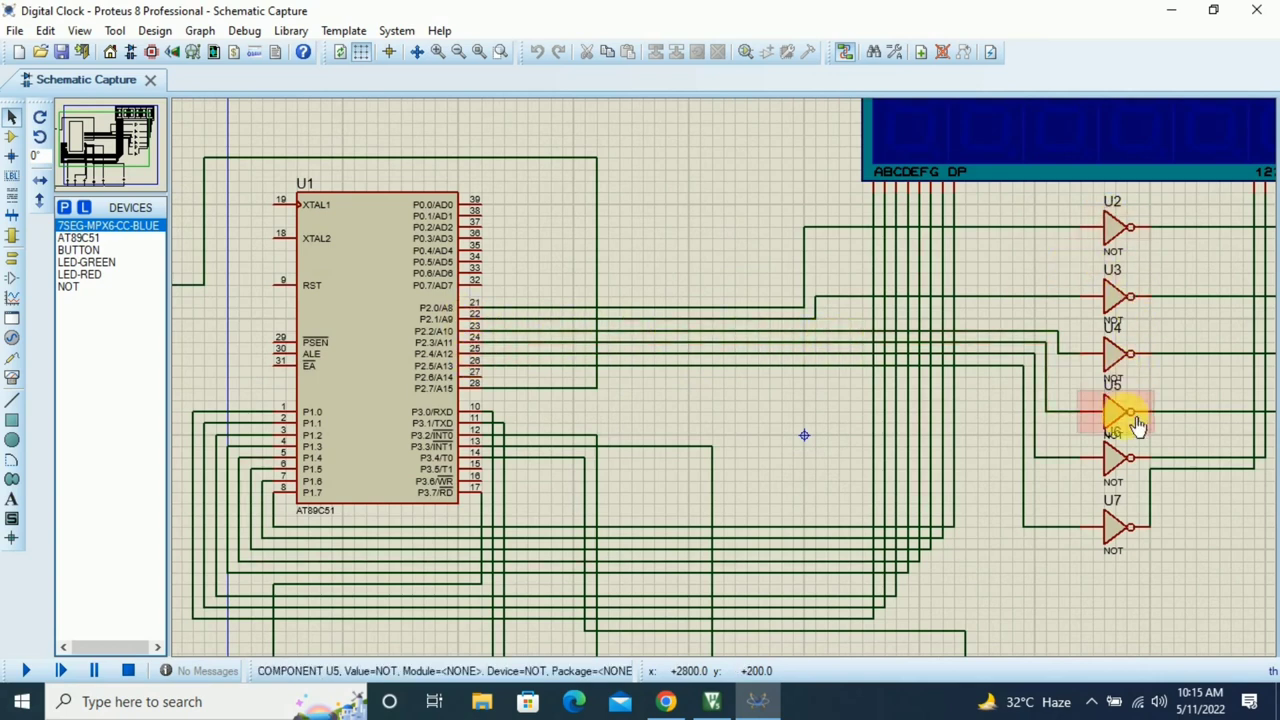
key("F7")
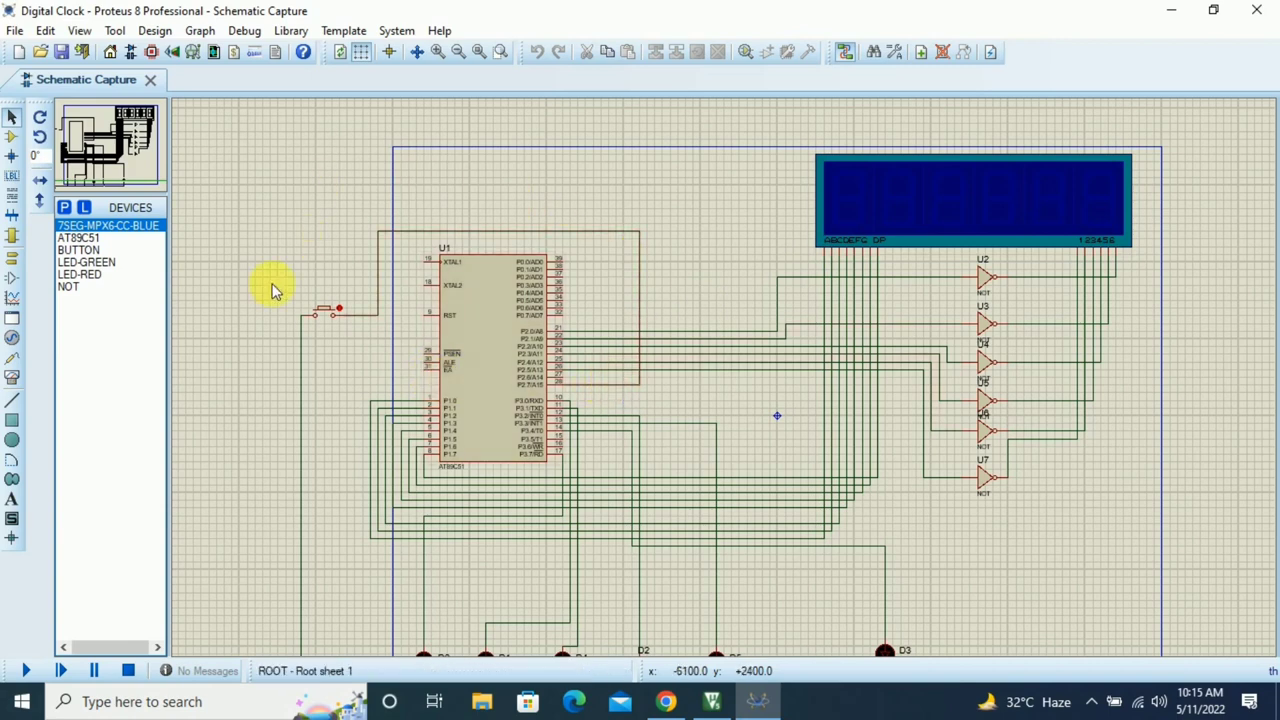
scroll(268, 397, "down", 1)
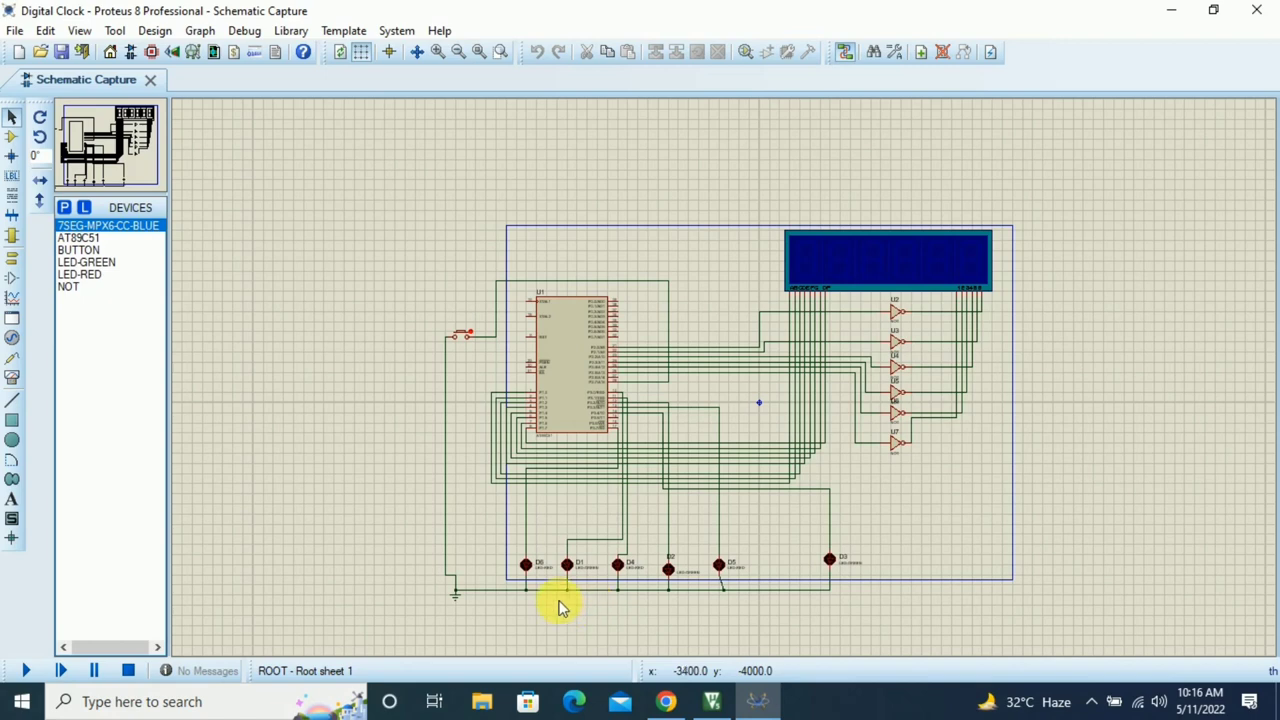
key("F6")
Set a new coordinate origin and select the AT89C51 microcontroller U1
scroll(700, 373, "down", 2)
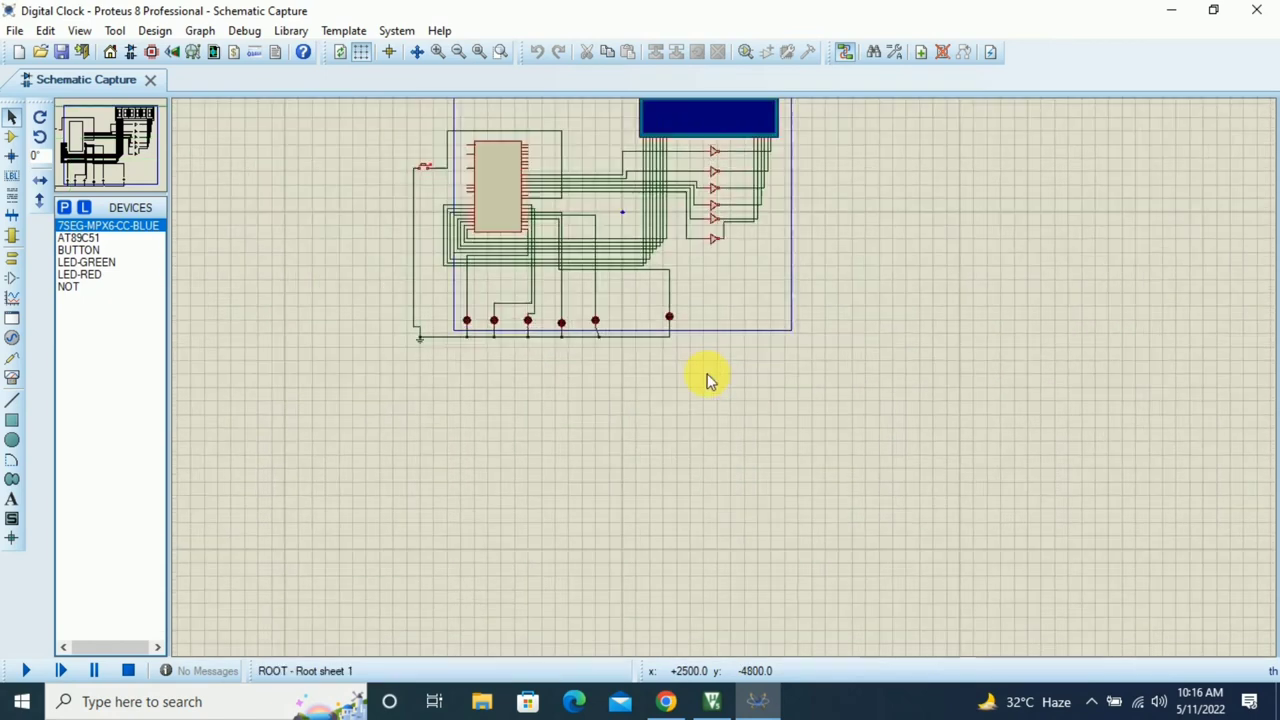
scroll(707, 372, "down", 1)
scroll(680, 257, "up", 1)
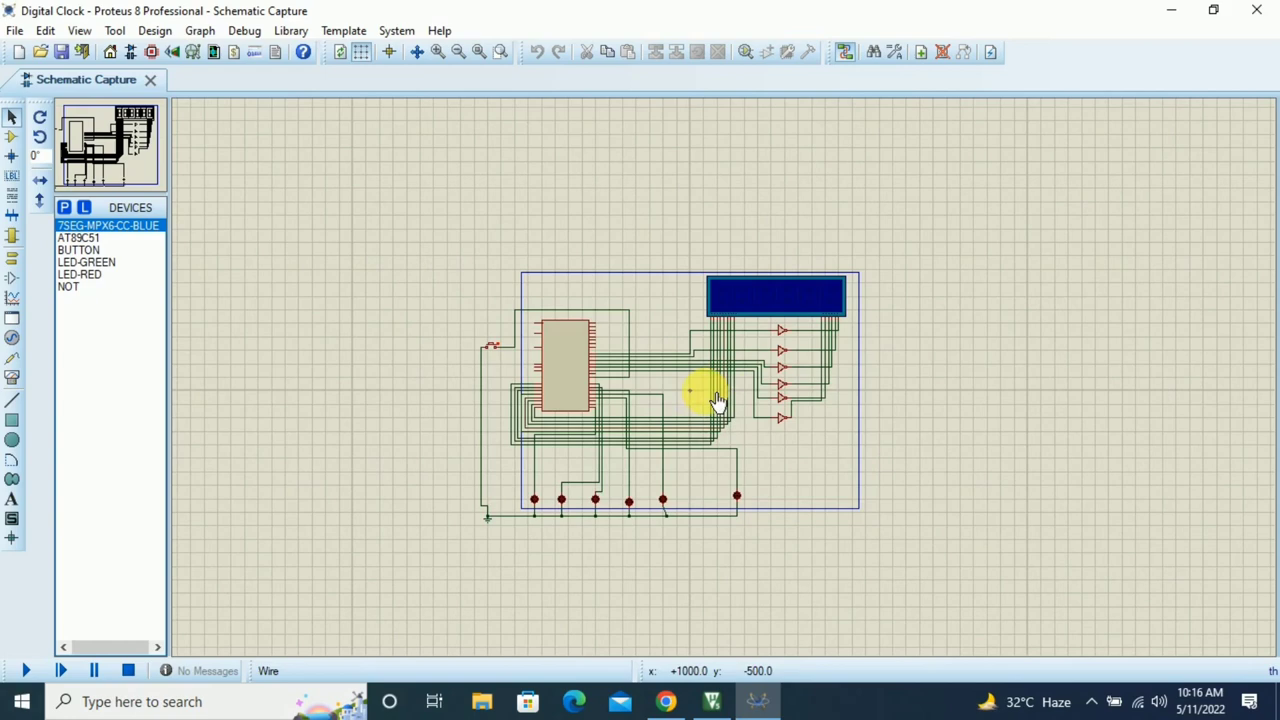
scroll(733, 387, "up", 1)
scroll(726, 385, "up", 1)
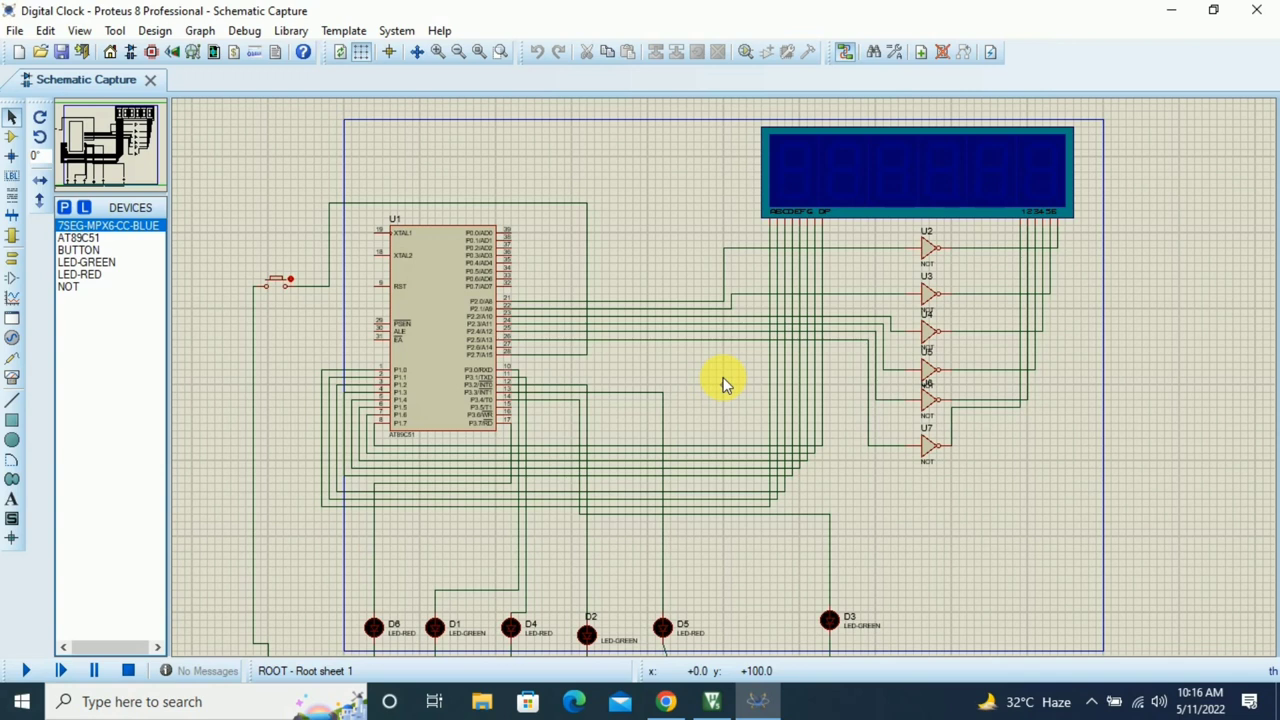
key("o")
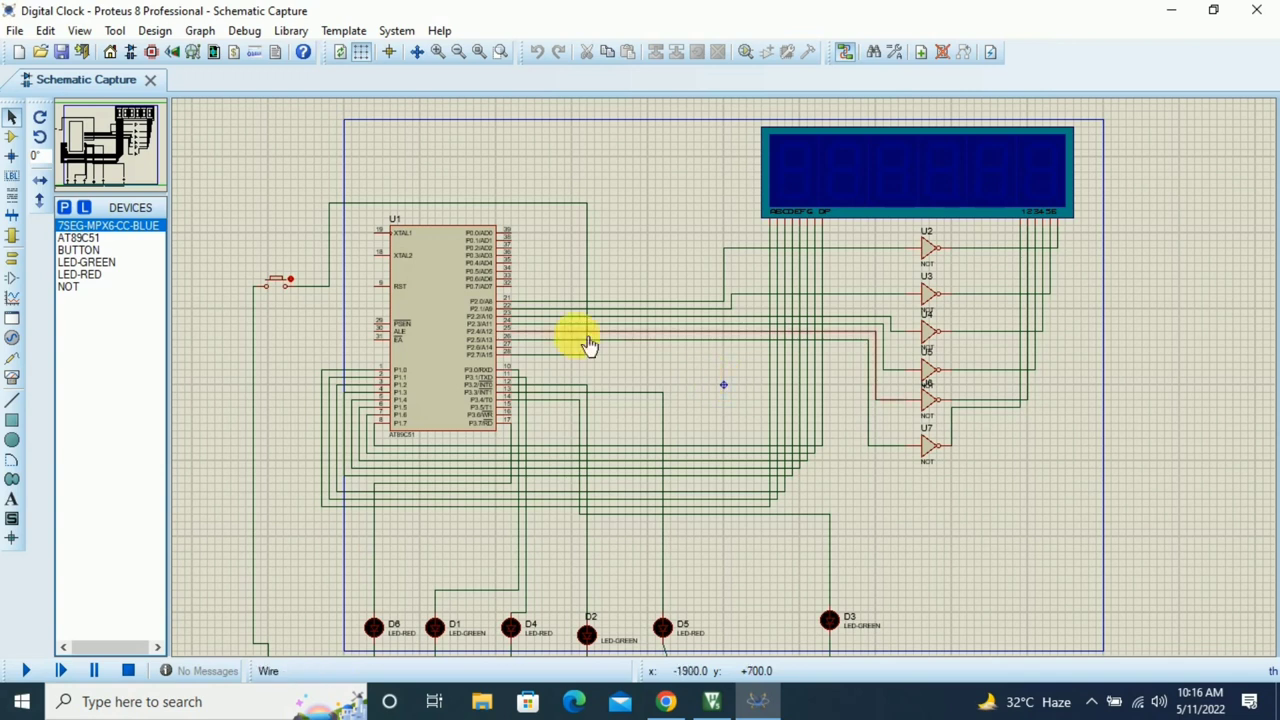
left_click(423, 349)
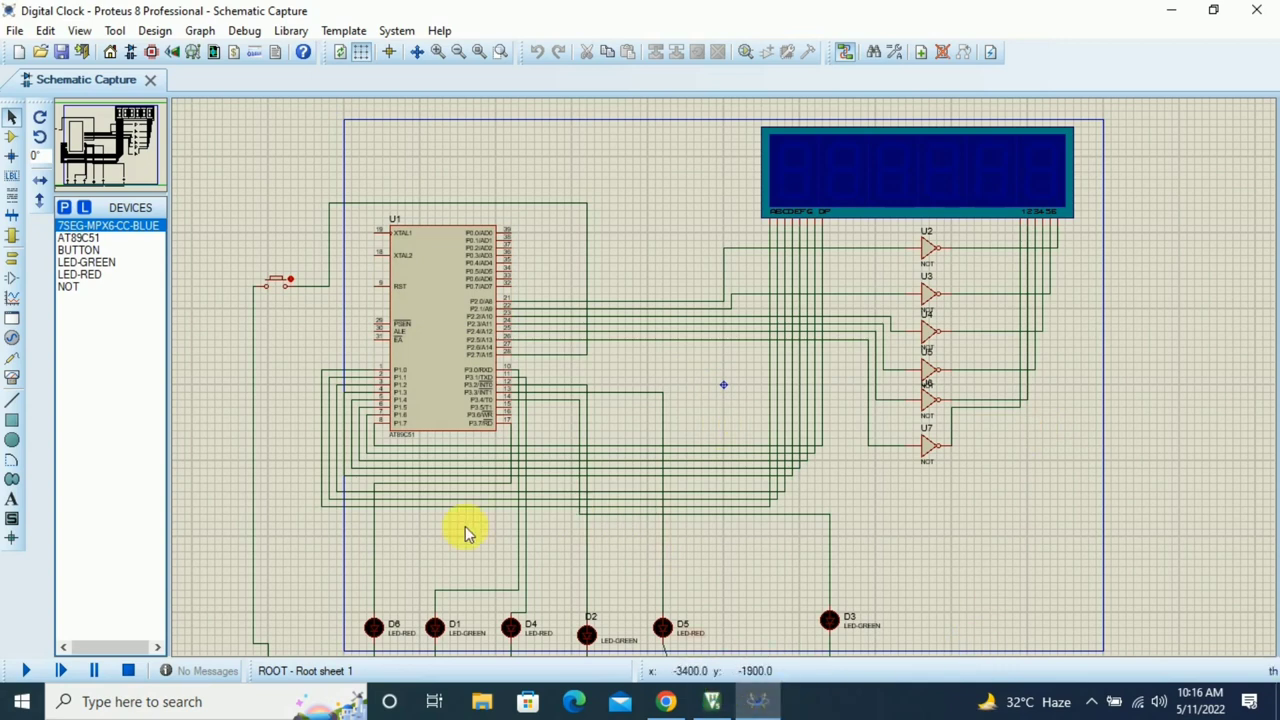
In Keil µVision, scroll Digital clock.asm to the seconds, minutes and hours register initialisation
left_click(714, 701)
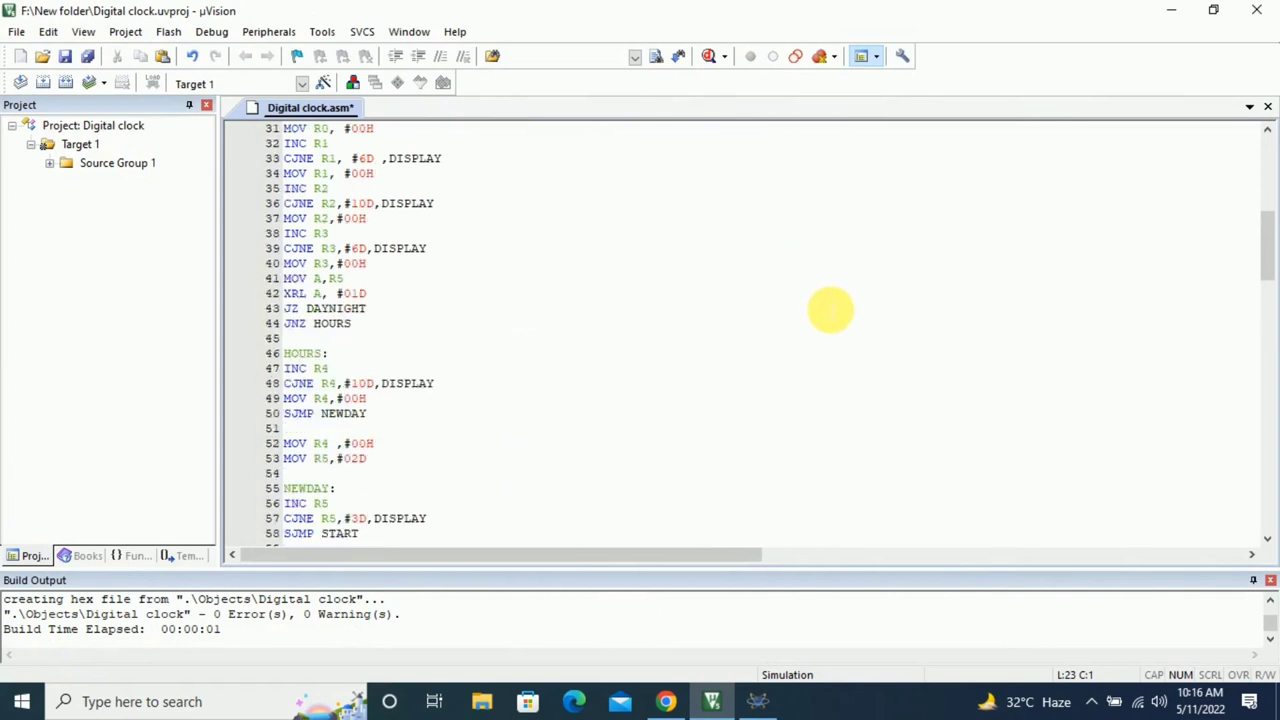
scroll(830, 310, "up", 10)
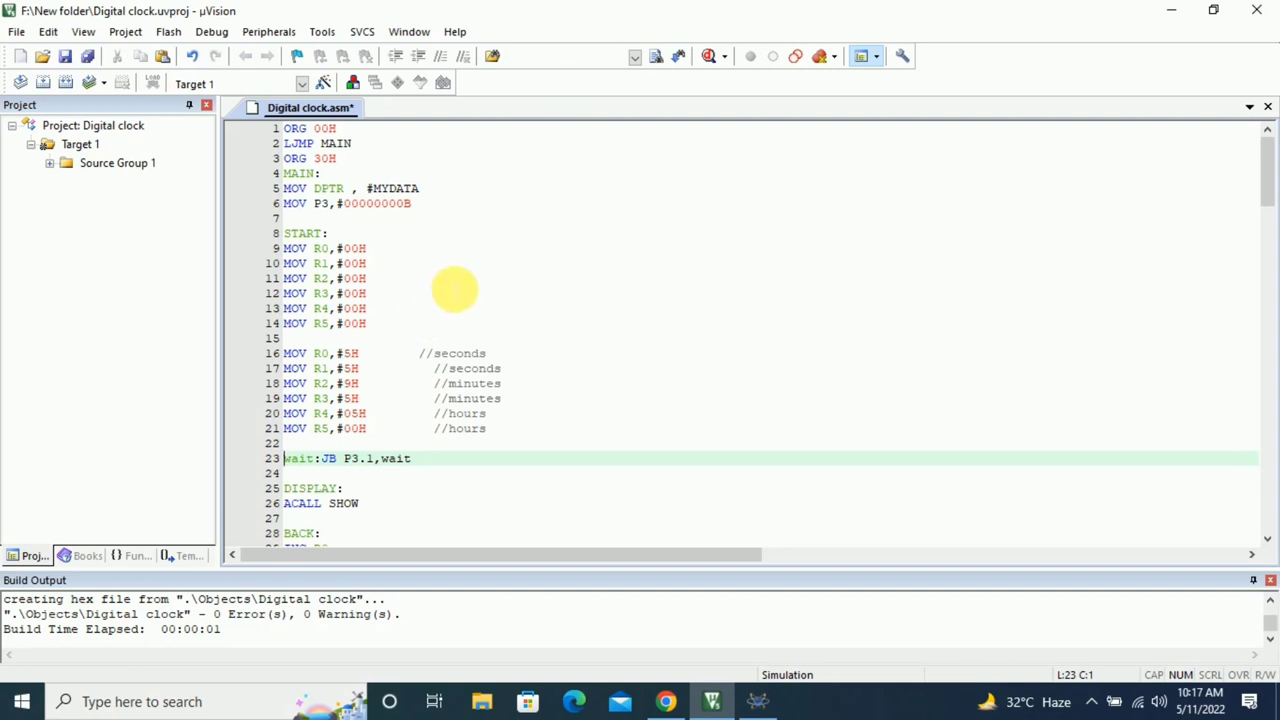
scroll(492, 272, "down", 1)
scroll(494, 274, "down", 2)
scroll(471, 277, "up", 2)
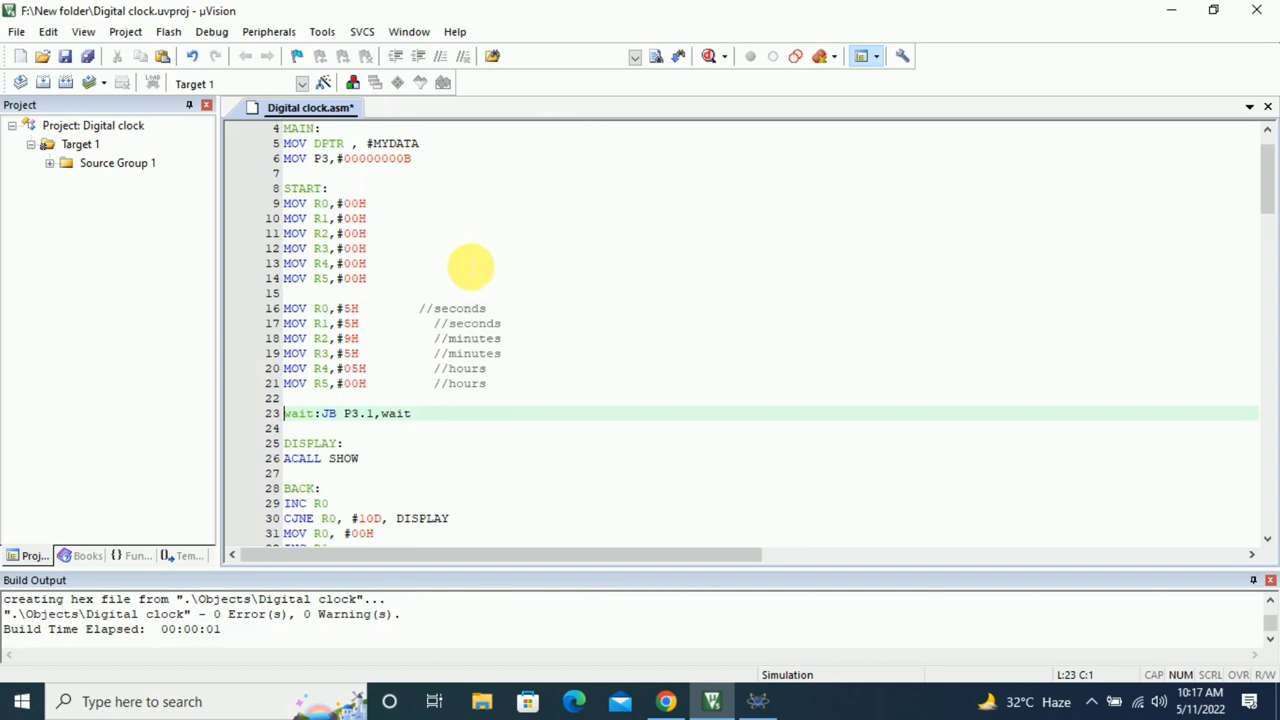
scroll(401, 354, "down", 1)
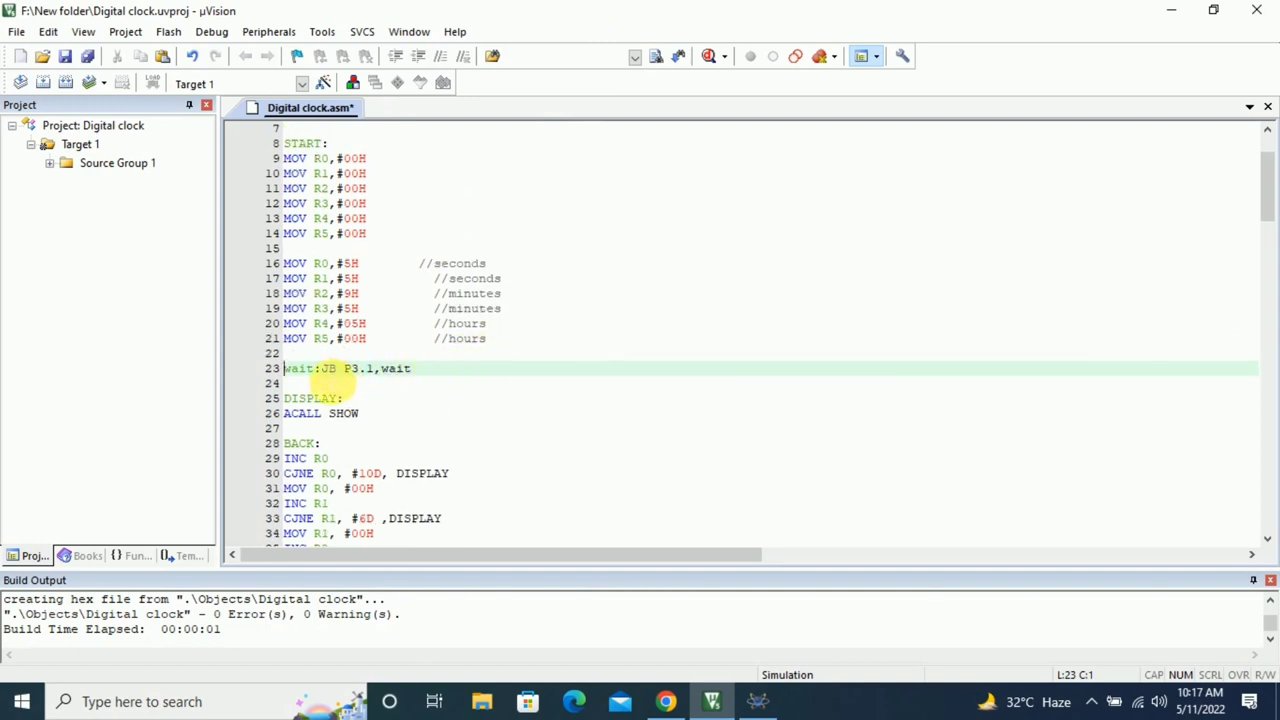
scroll(420, 383, "down", 1)
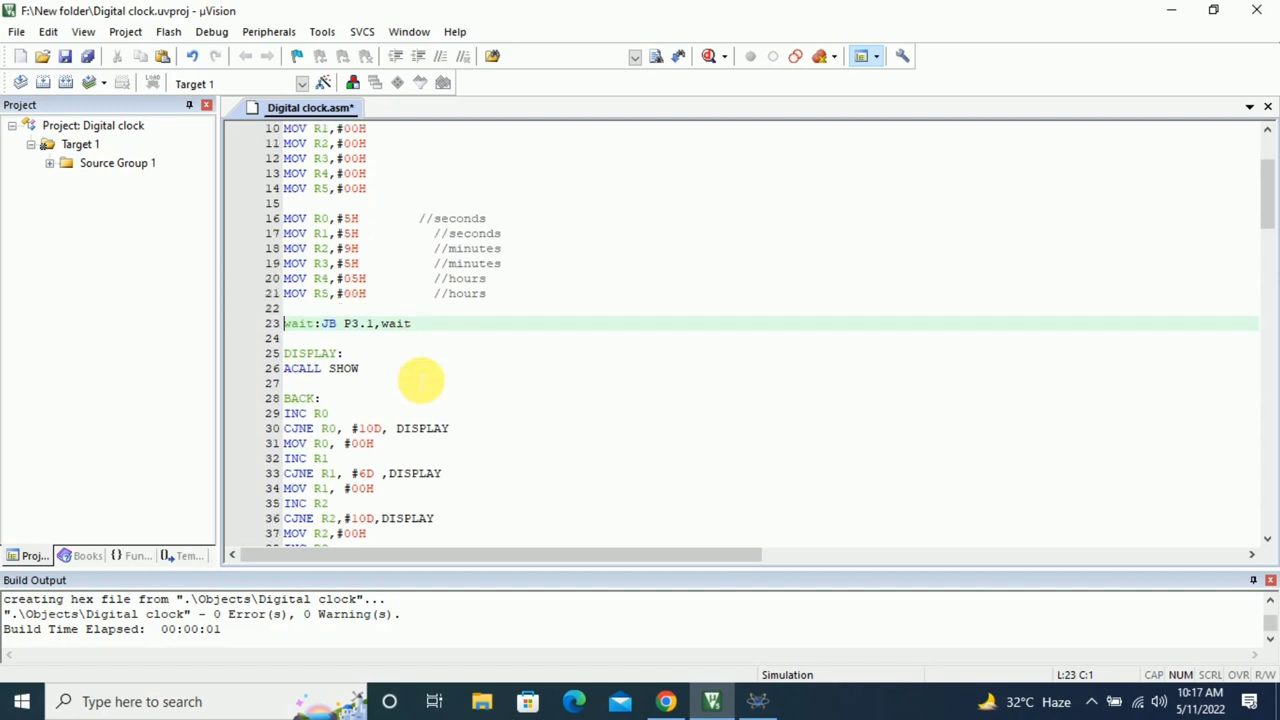
scroll(420, 380, "down", 1)
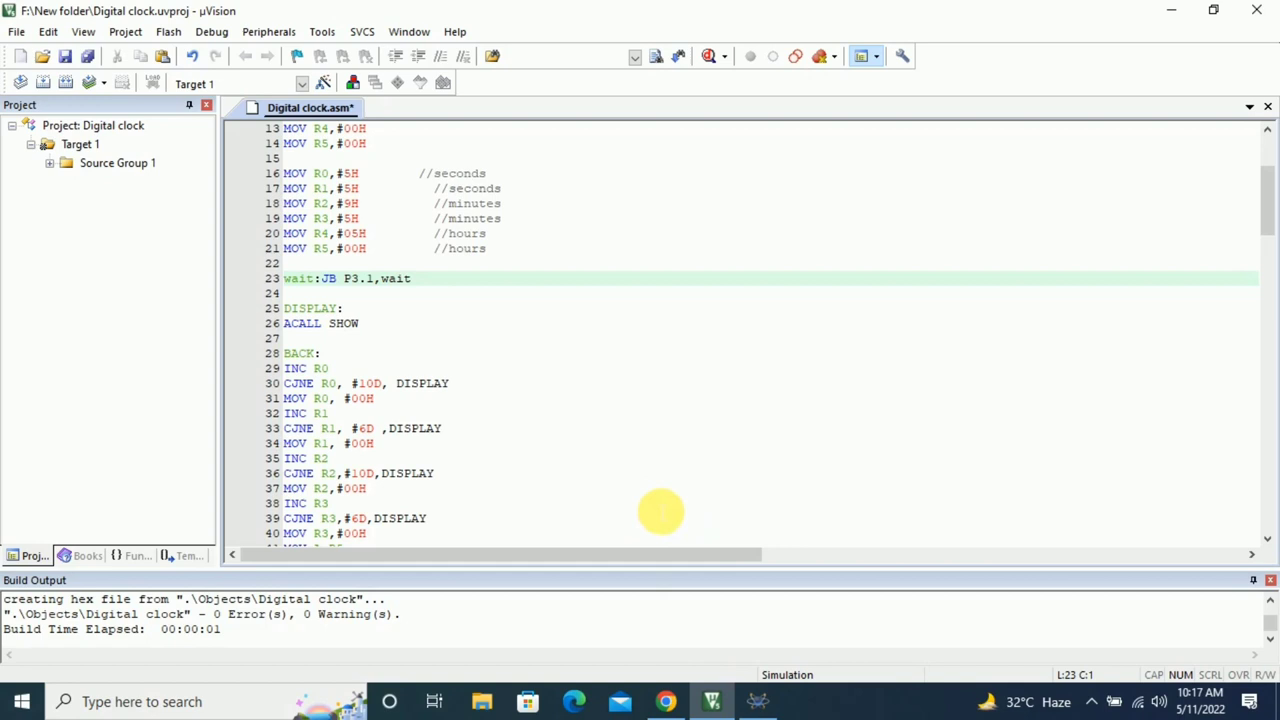
scroll(580, 462, "down", 1)
scroll(580, 462, "down", 1)
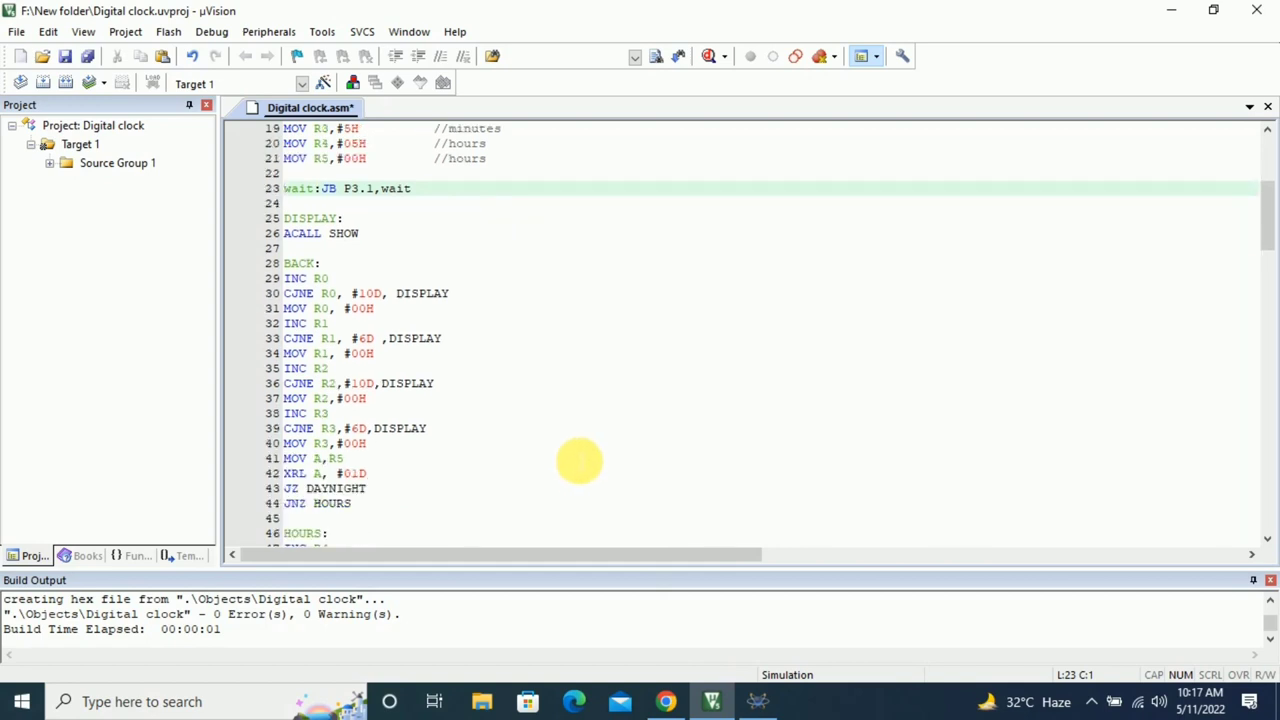
scroll(473, 382, "down", 1)
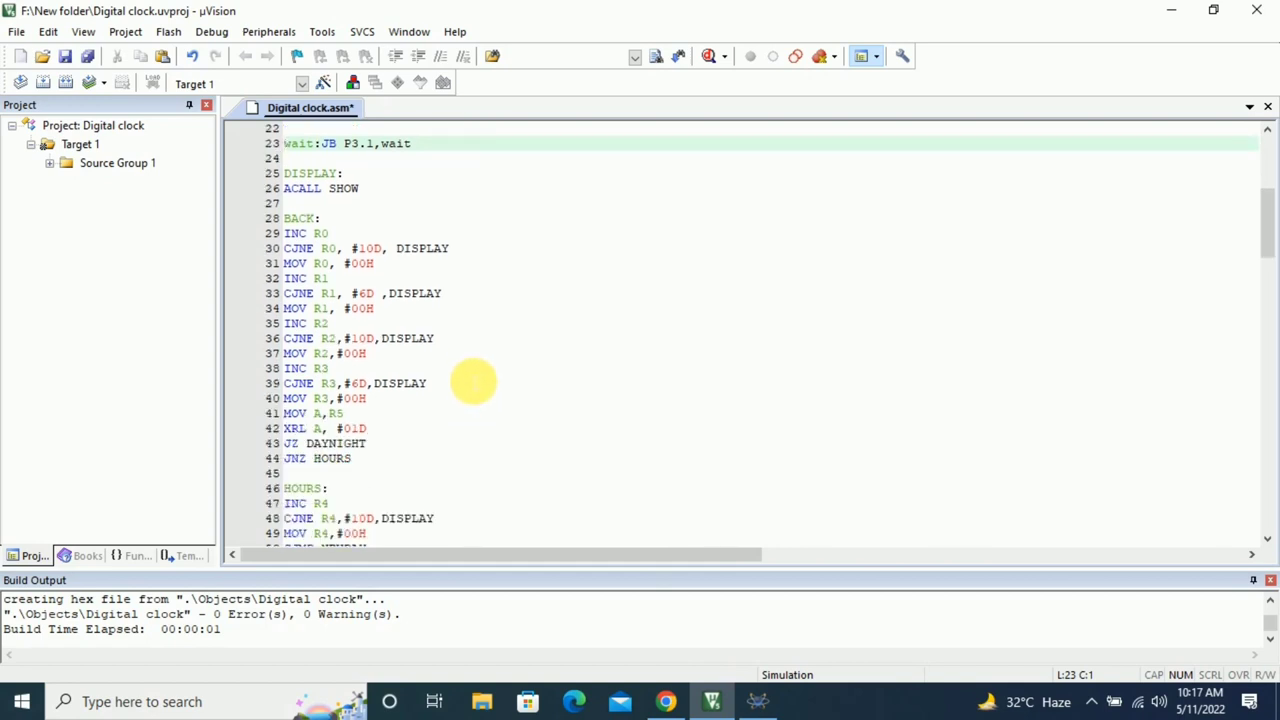
scroll(473, 382, "down", 1)
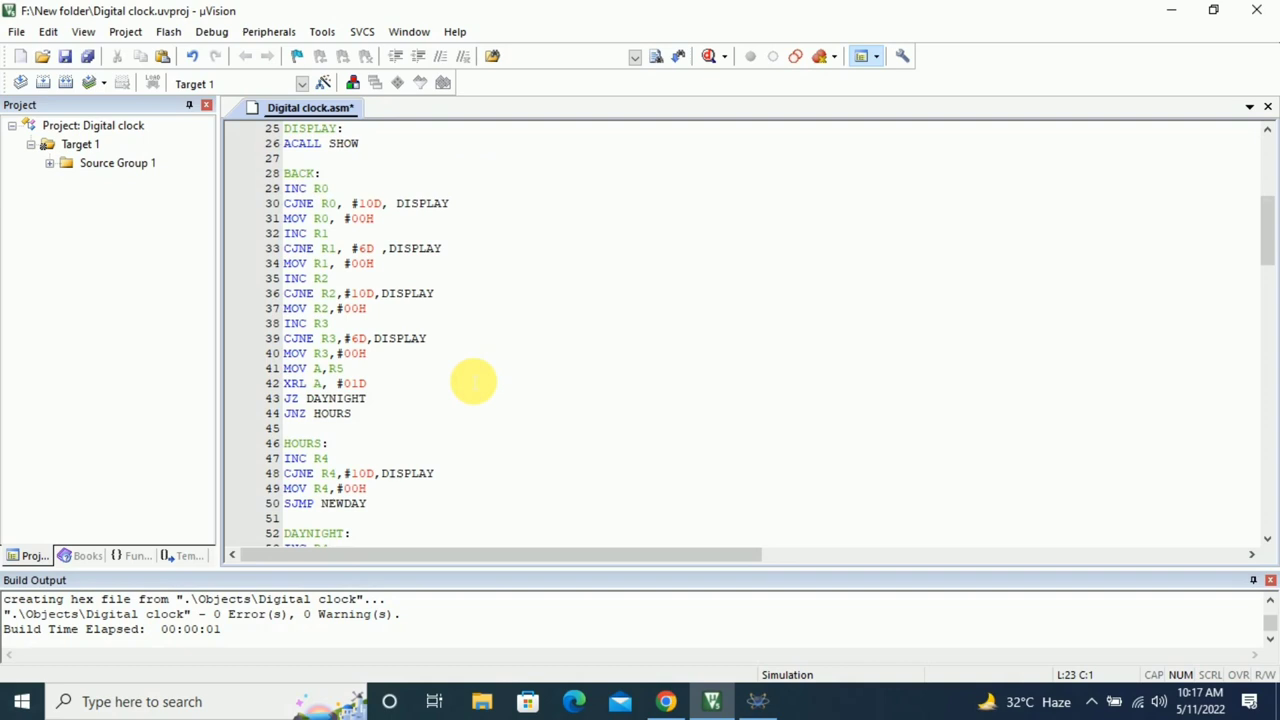
scroll(473, 382, "down", 1)
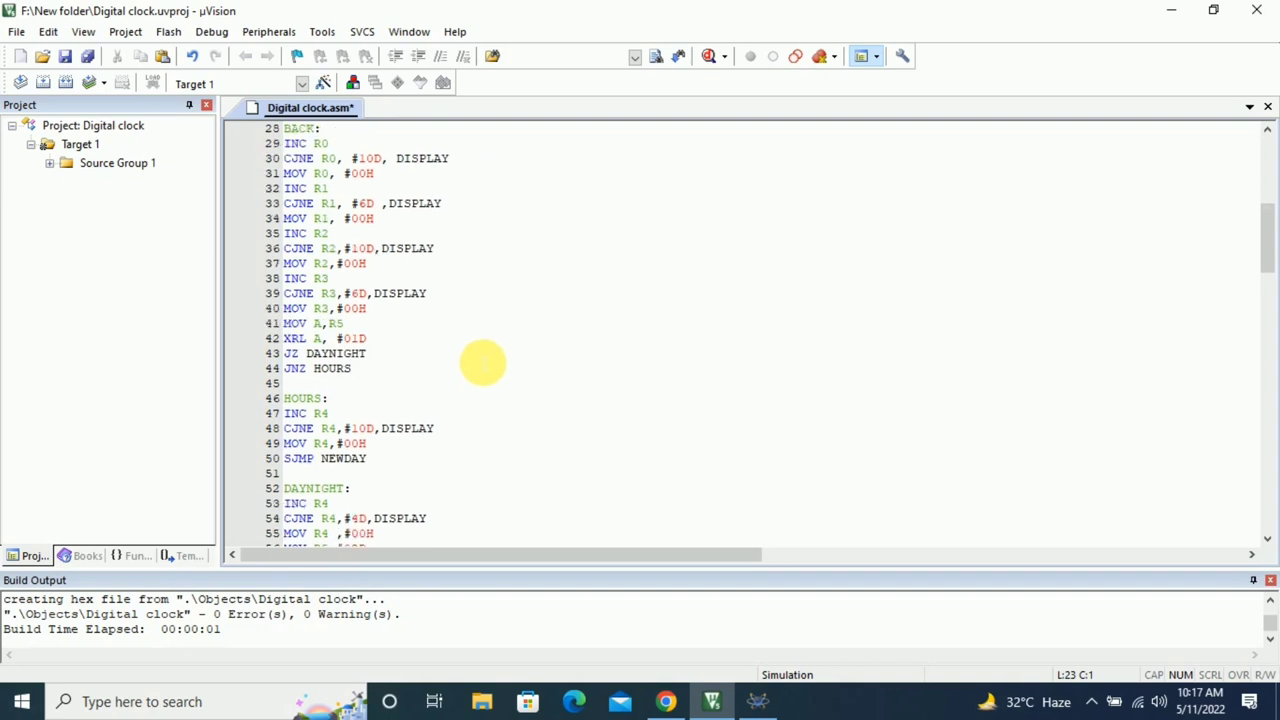
scroll(480, 363, "down", 2)
scroll(483, 363, "up", 1)
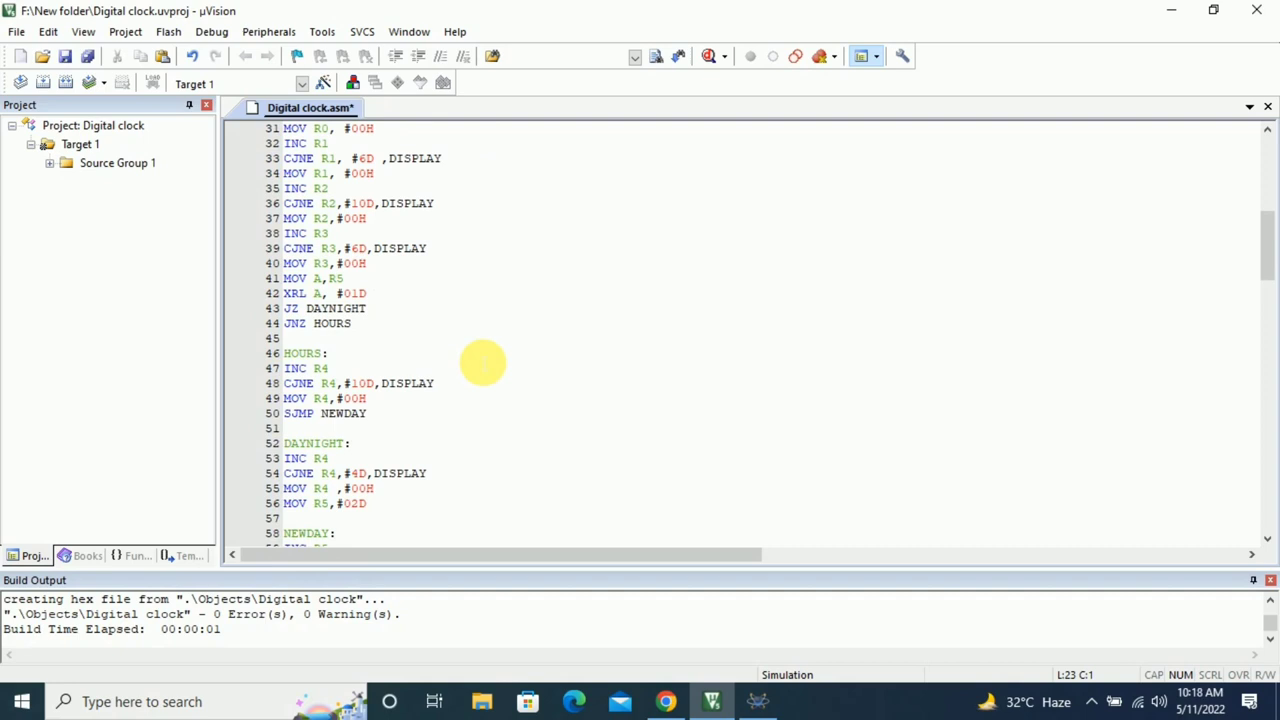
scroll(483, 363, "up", 1)
scroll(483, 363, "down", 2)
scroll(483, 363, "down", 1)
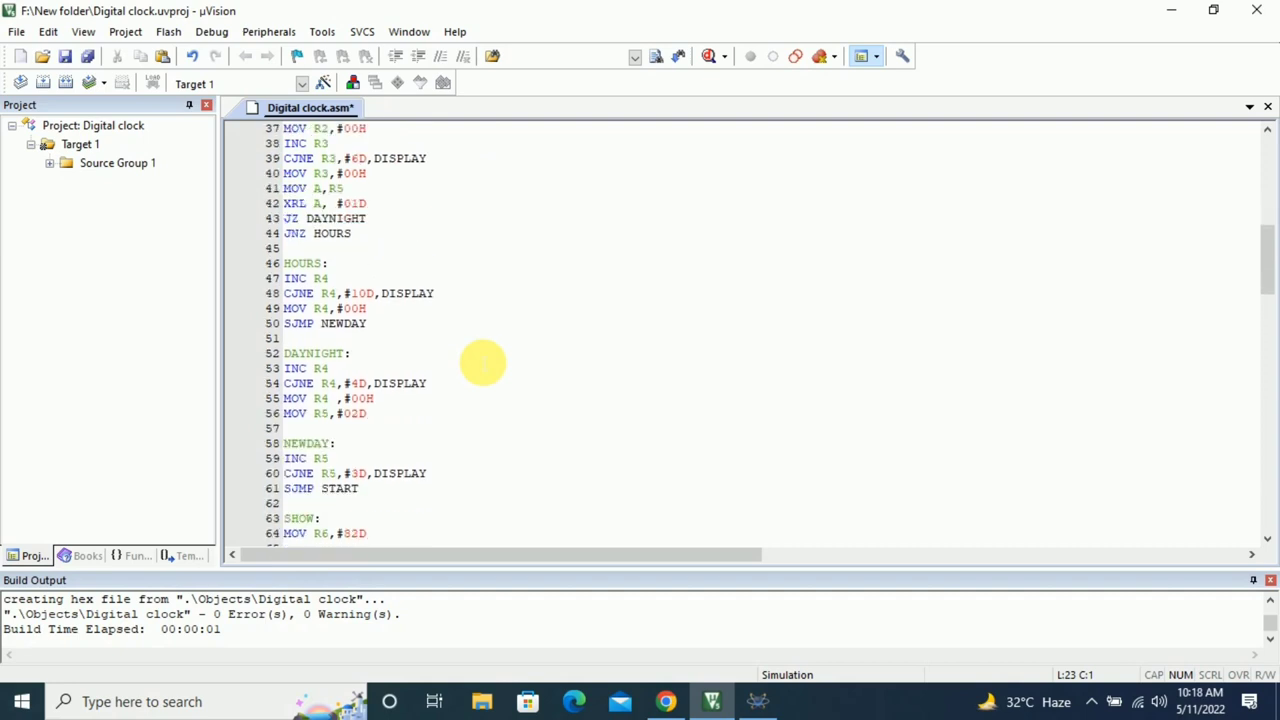
scroll(483, 363, "down", 1)
scroll(483, 363, "down", 3)
scroll(483, 363, "down", 6)
scroll(483, 363, "down", 2)
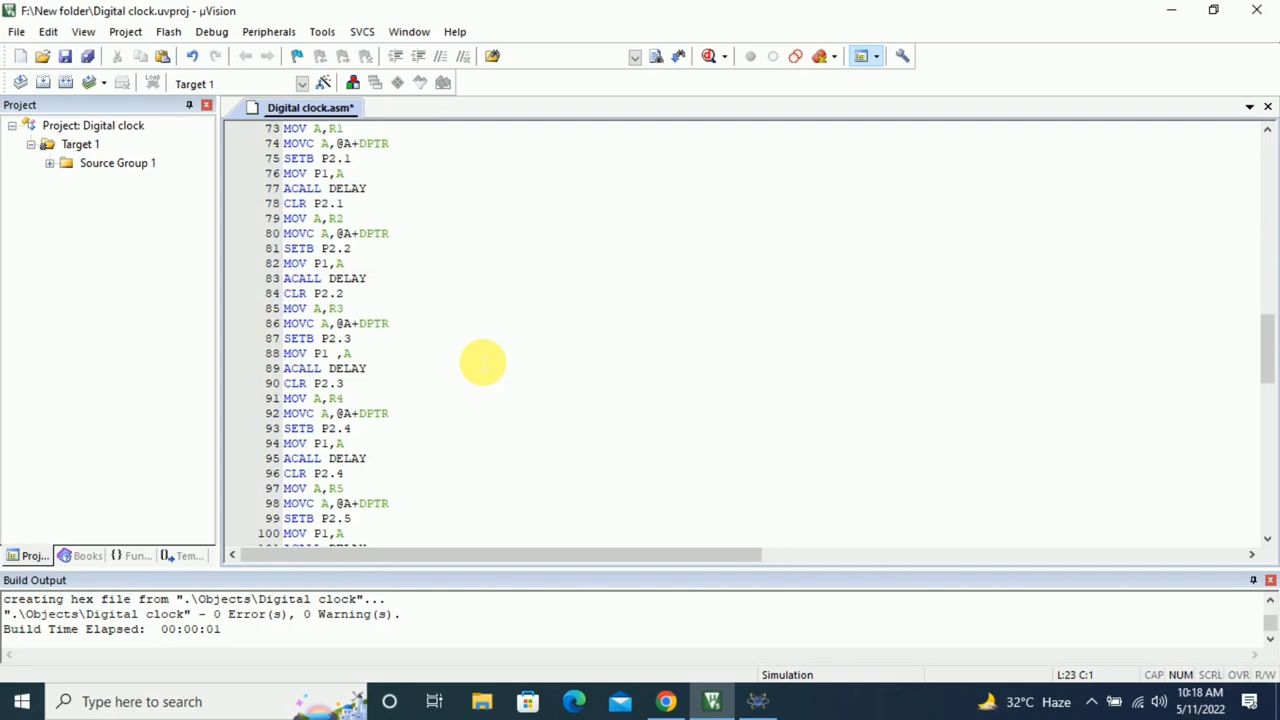
scroll(483, 363, "down", 2)
scroll(483, 363, "up", 1)
scroll(483, 363, "up", 1)
scroll(483, 363, "up", 1)
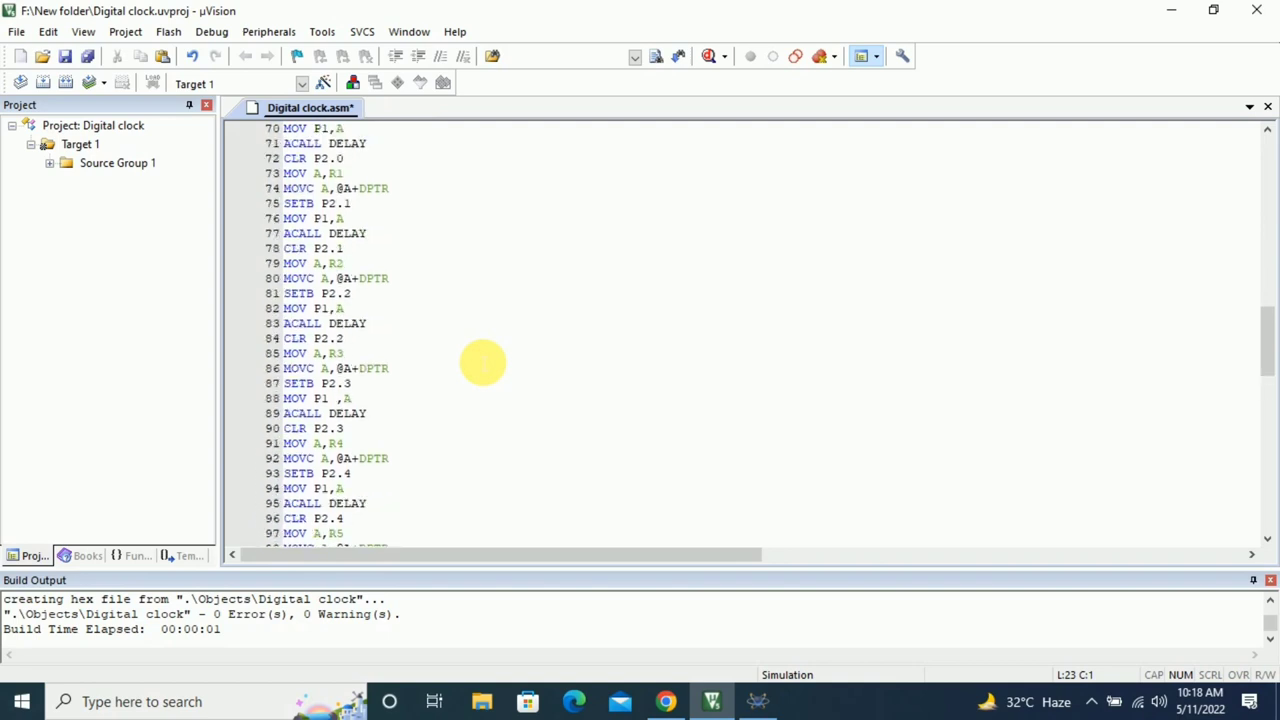
scroll(483, 363, "down", 1)
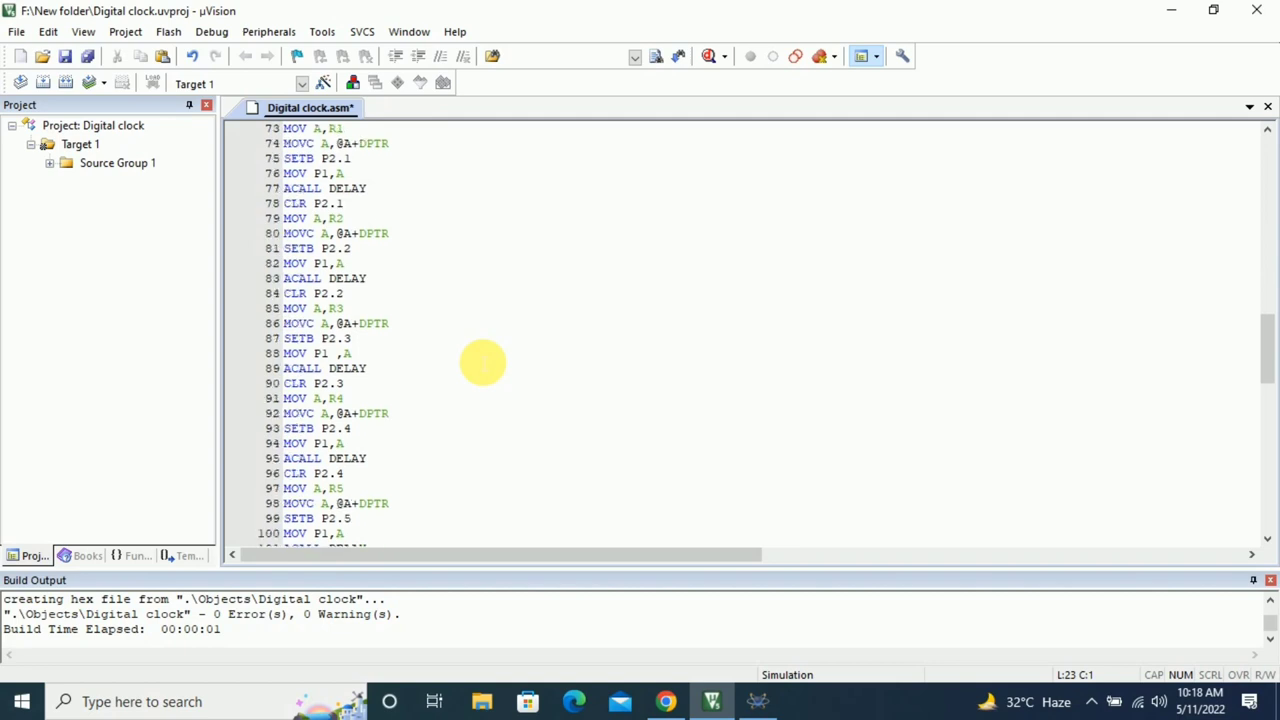
scroll(483, 363, "down", 3)
scroll(483, 363, "down", 3)
scroll(483, 363, "down", 6)
scroll(483, 363, "down", 2)
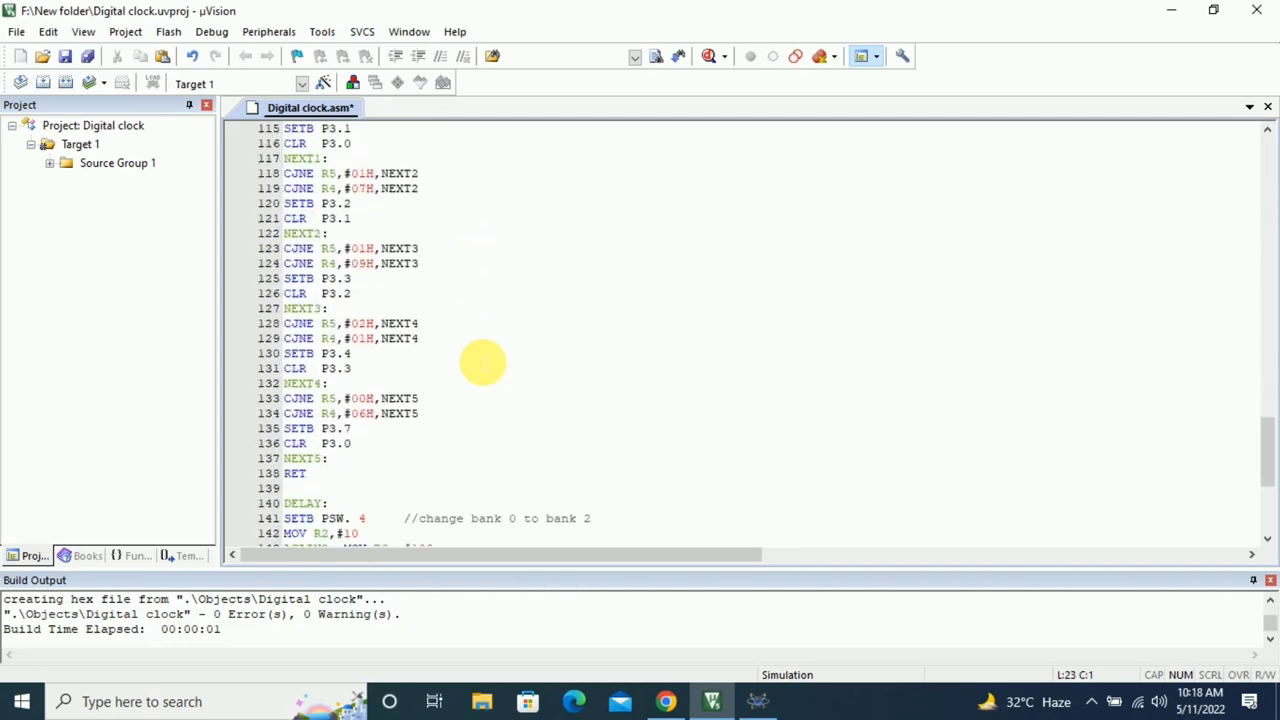
scroll(483, 363, "down", 1)
scroll(483, 363, "down", 2)
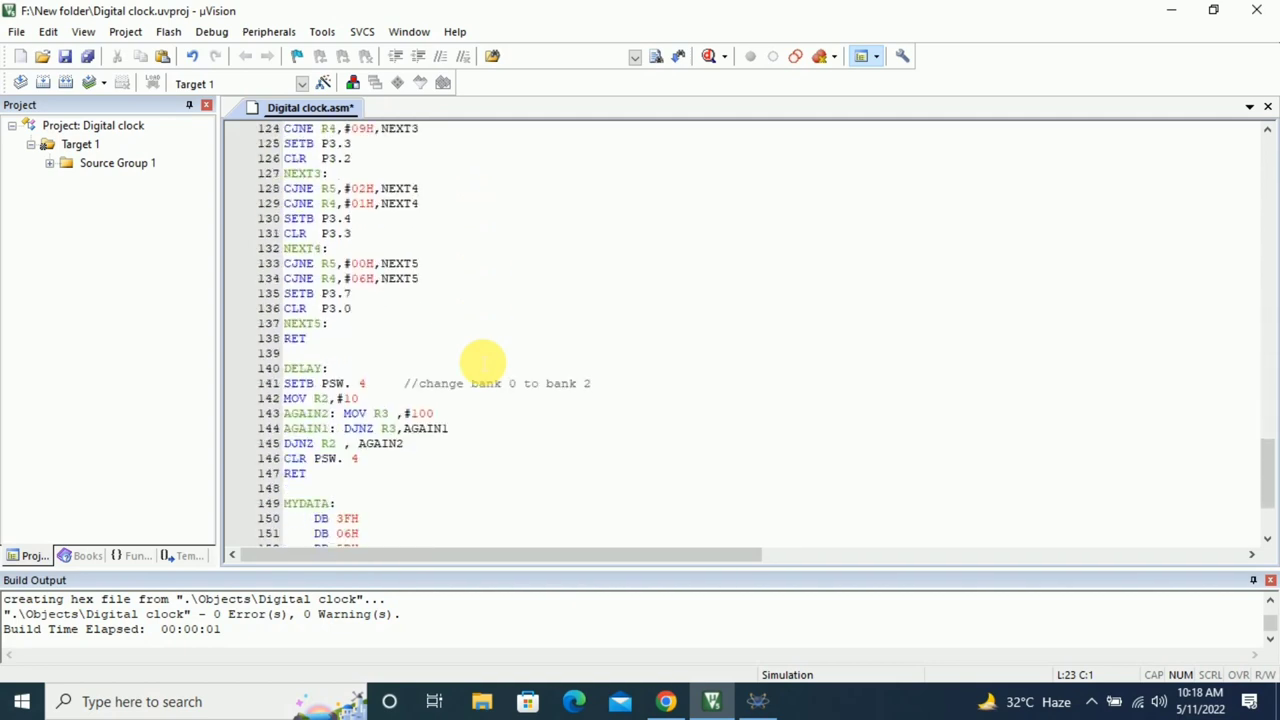
scroll(483, 363, "down", 1)
scroll(483, 363, "down", 2)
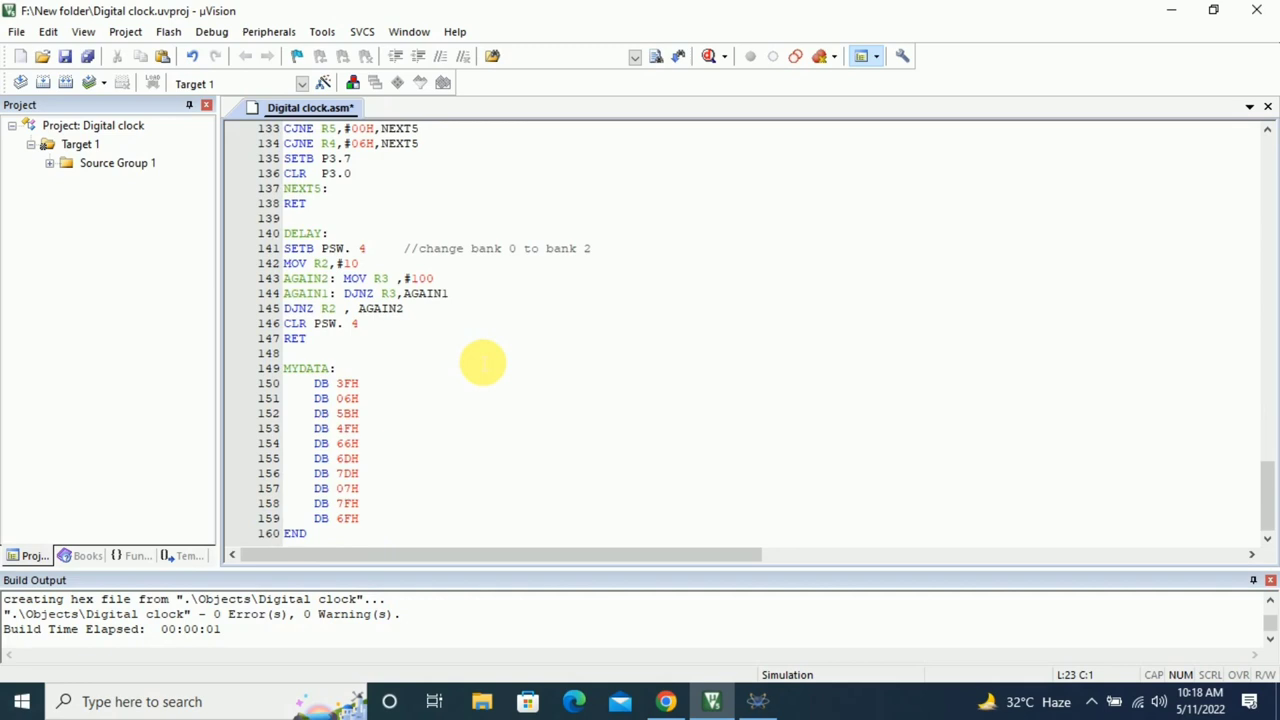
mouse_move(712, 702)
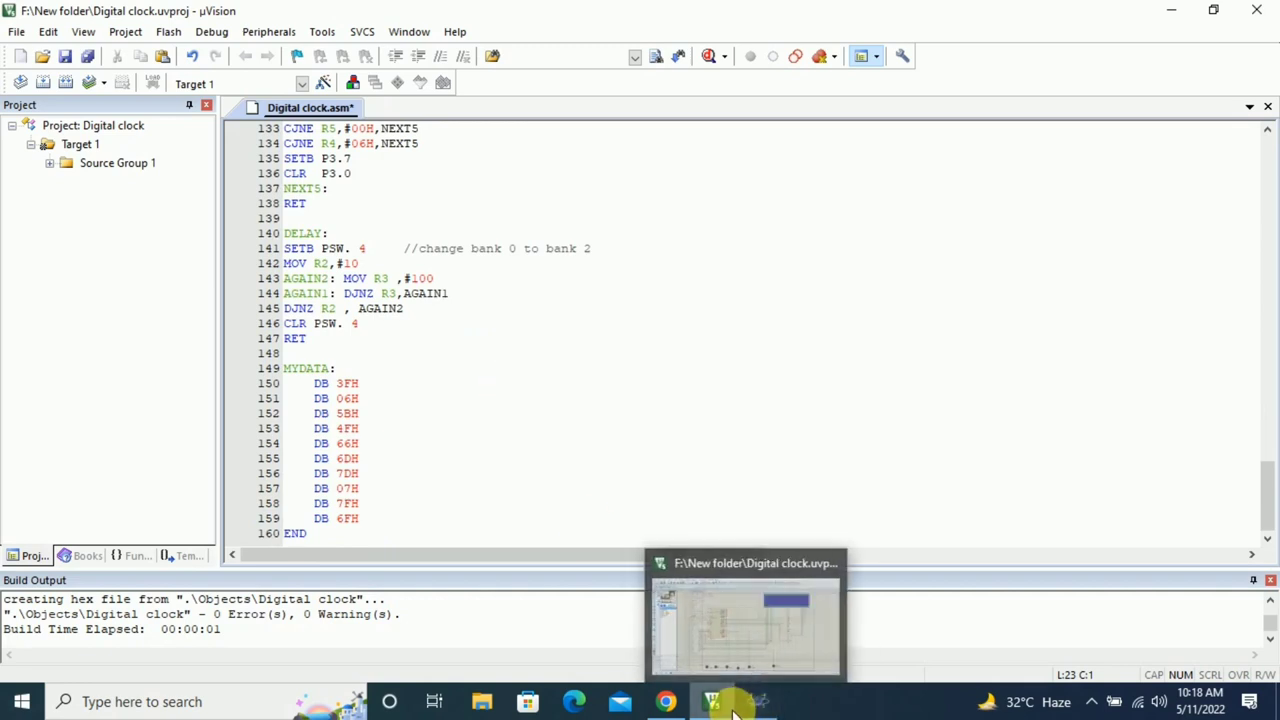
Pick F:\New folder\Objects\LED counting 2.hex as U1's Program File
left_click(757, 701)
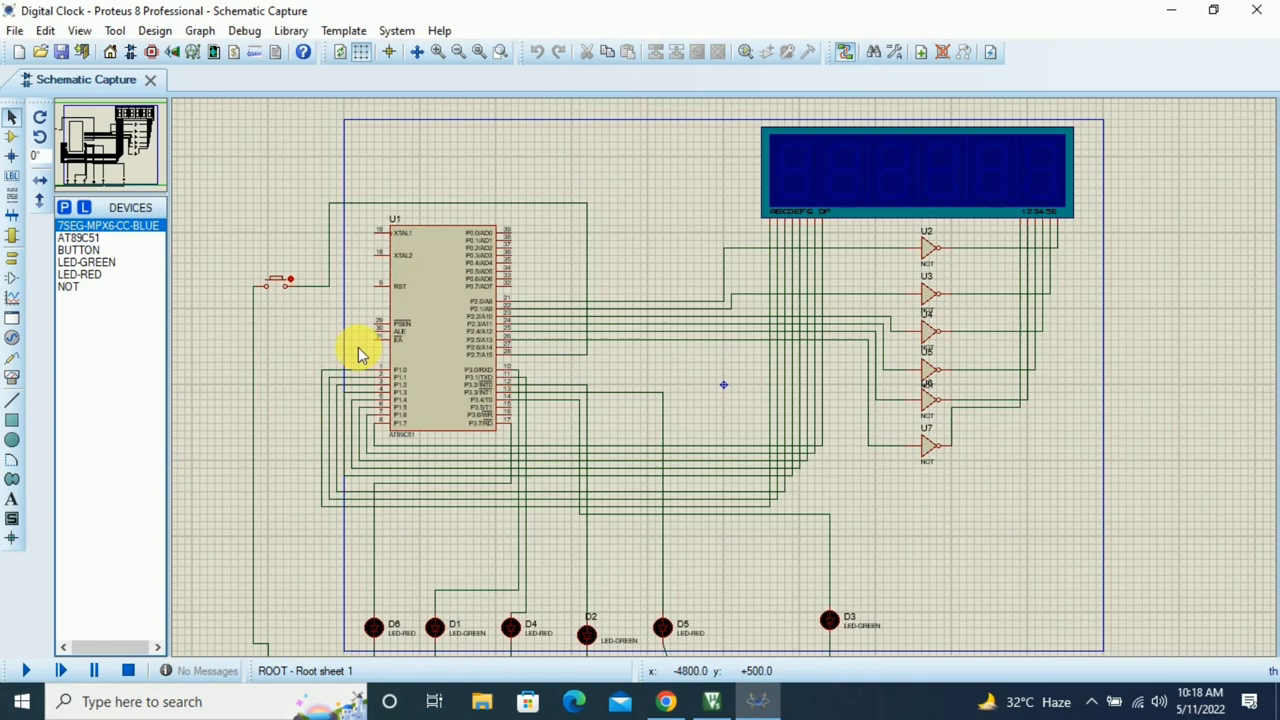
double_click(428, 266)
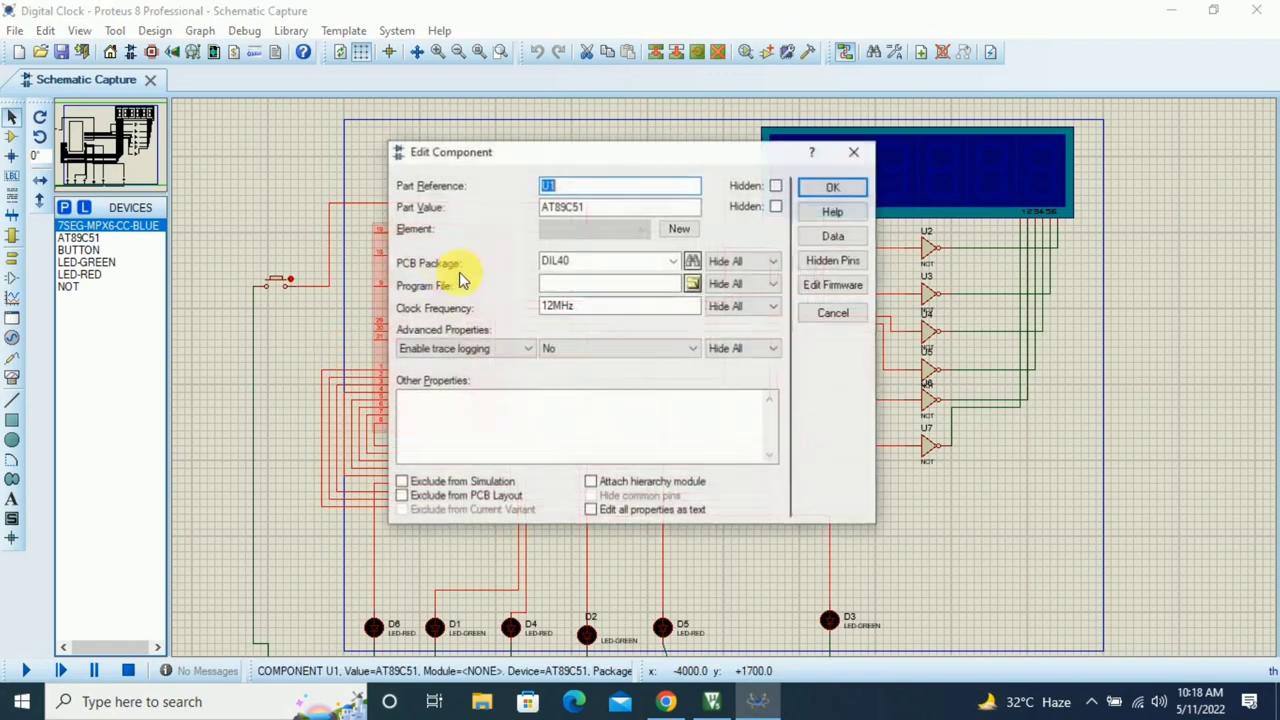
left_click(693, 284)
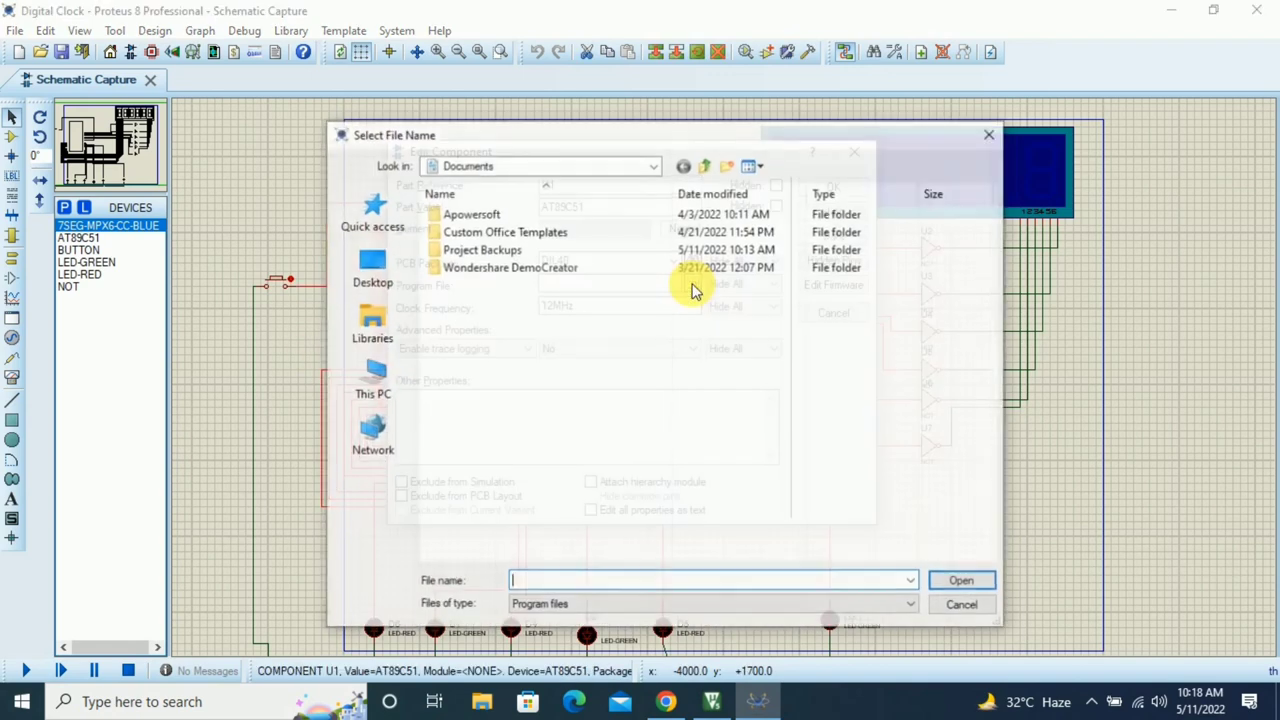
left_click(373, 381)
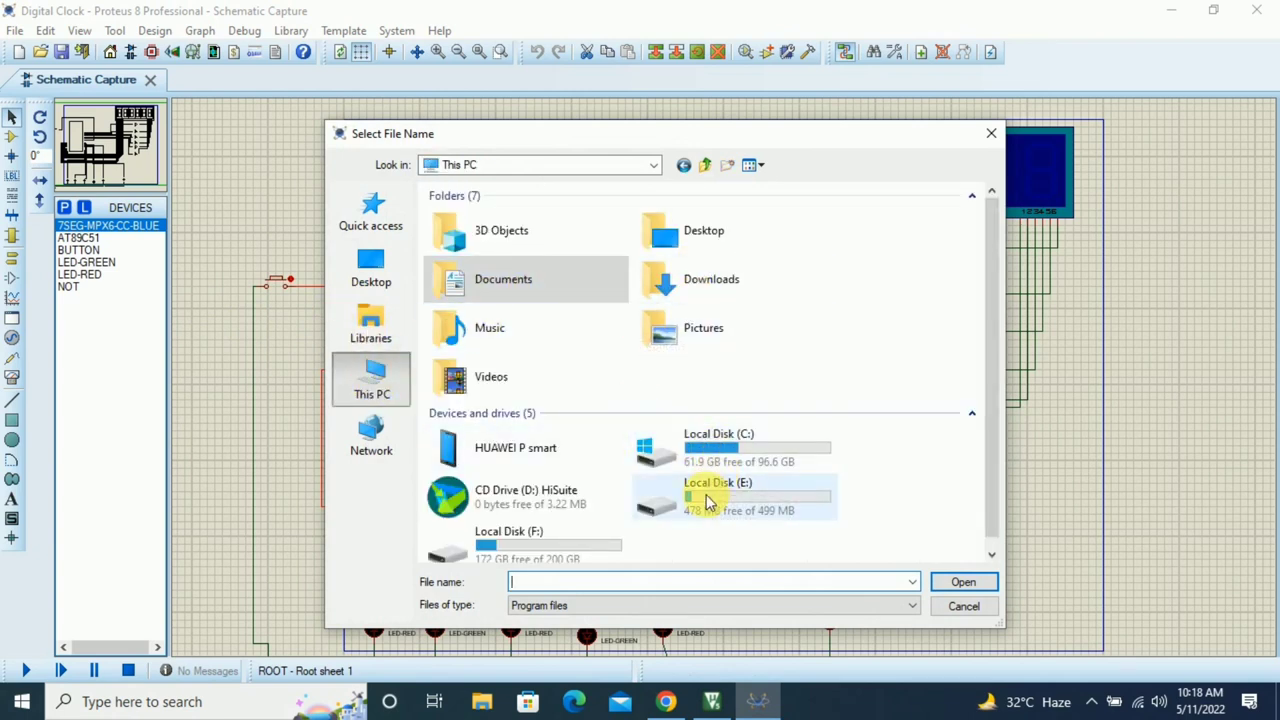
left_click(478, 560)
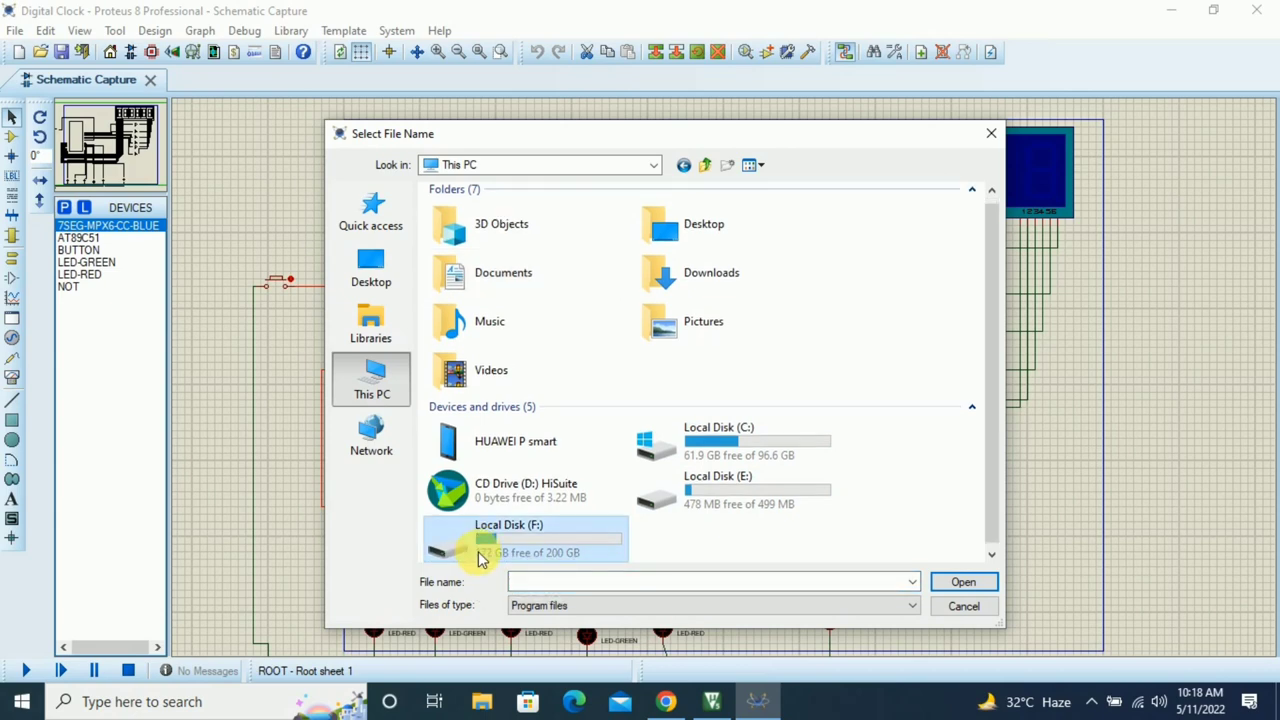
double_click(518, 538)
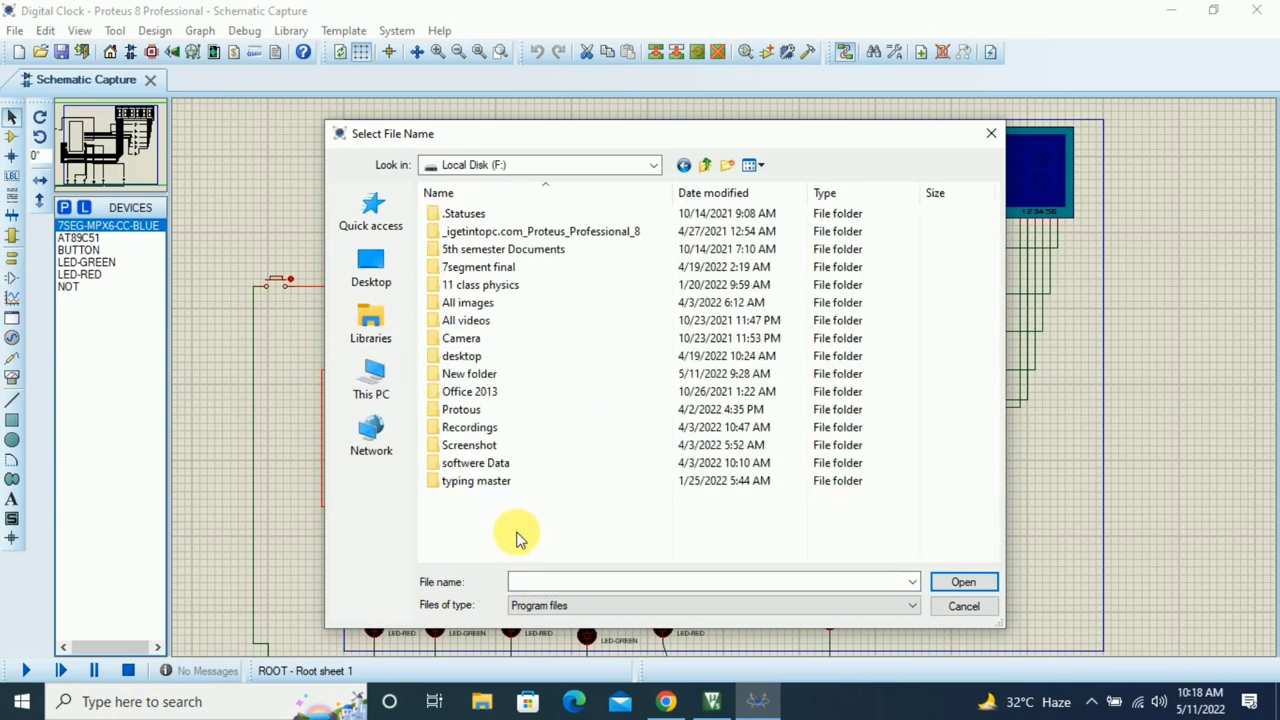
double_click(497, 377)
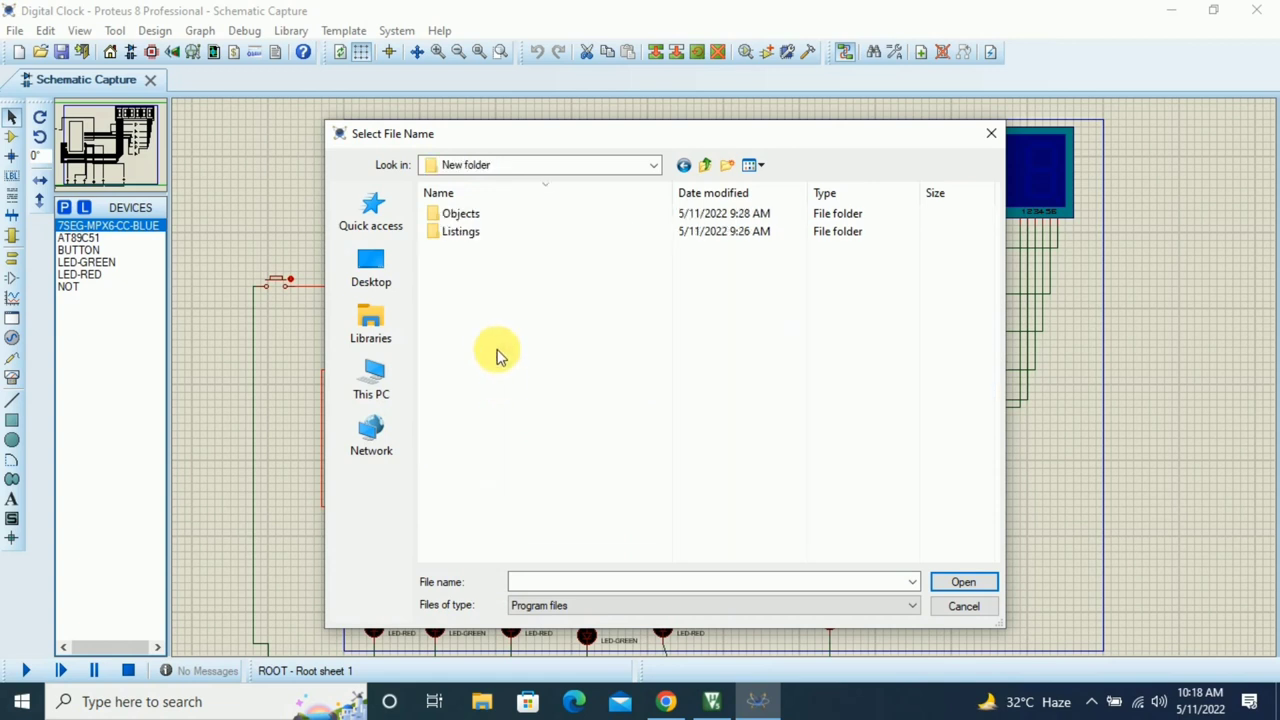
double_click(505, 213)
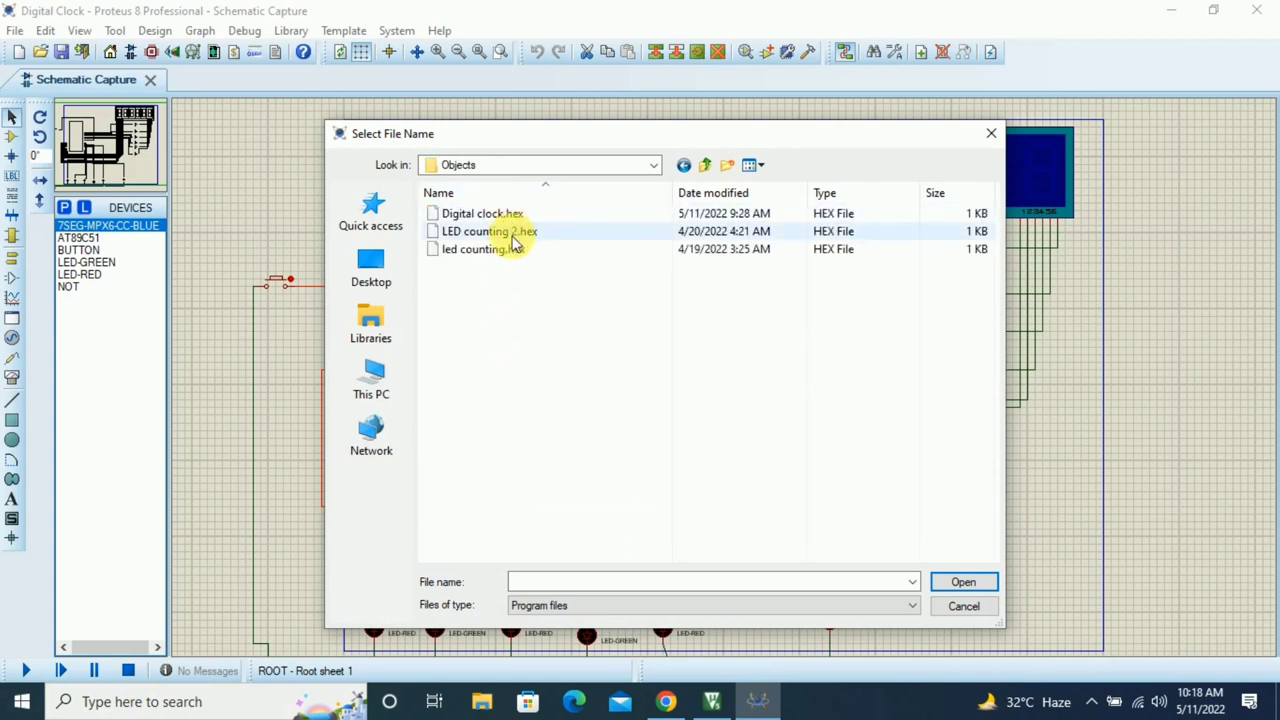
left_click(597, 231)
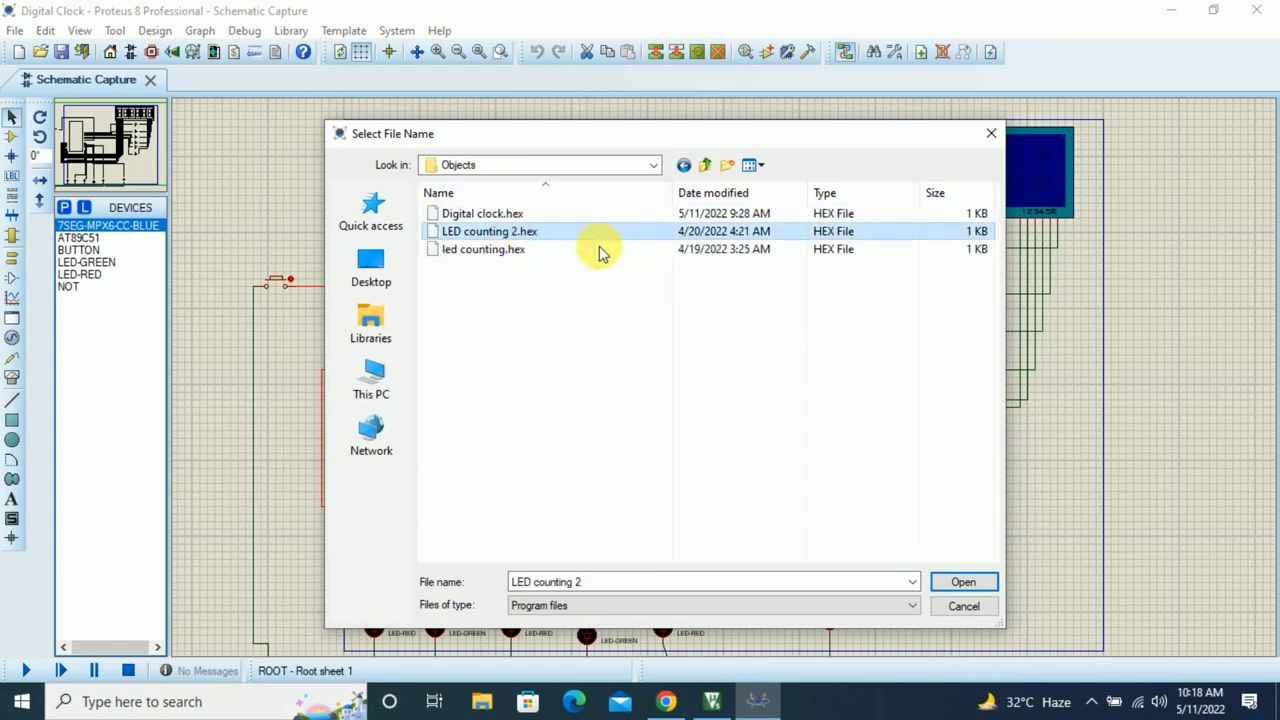
left_click(966, 583)
Apply the hex file, start the simulation and press the push button to light the LEDs
left_click(833, 187)
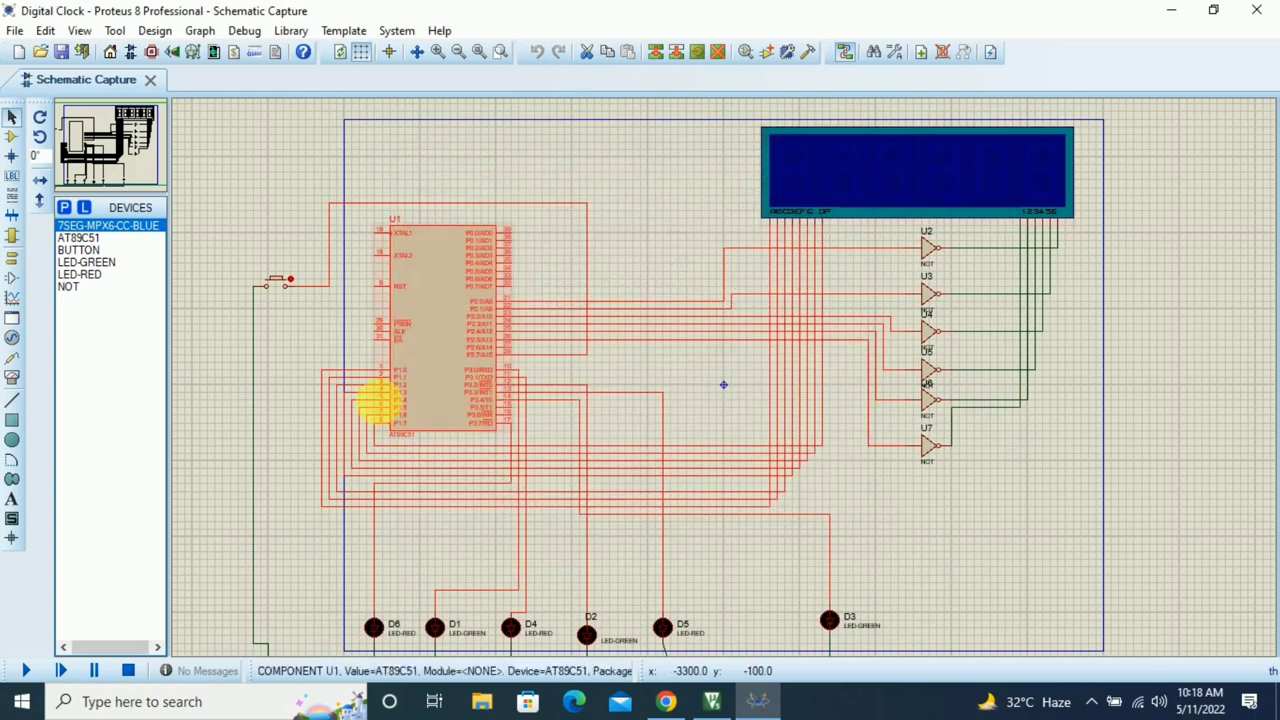
left_click(26, 670)
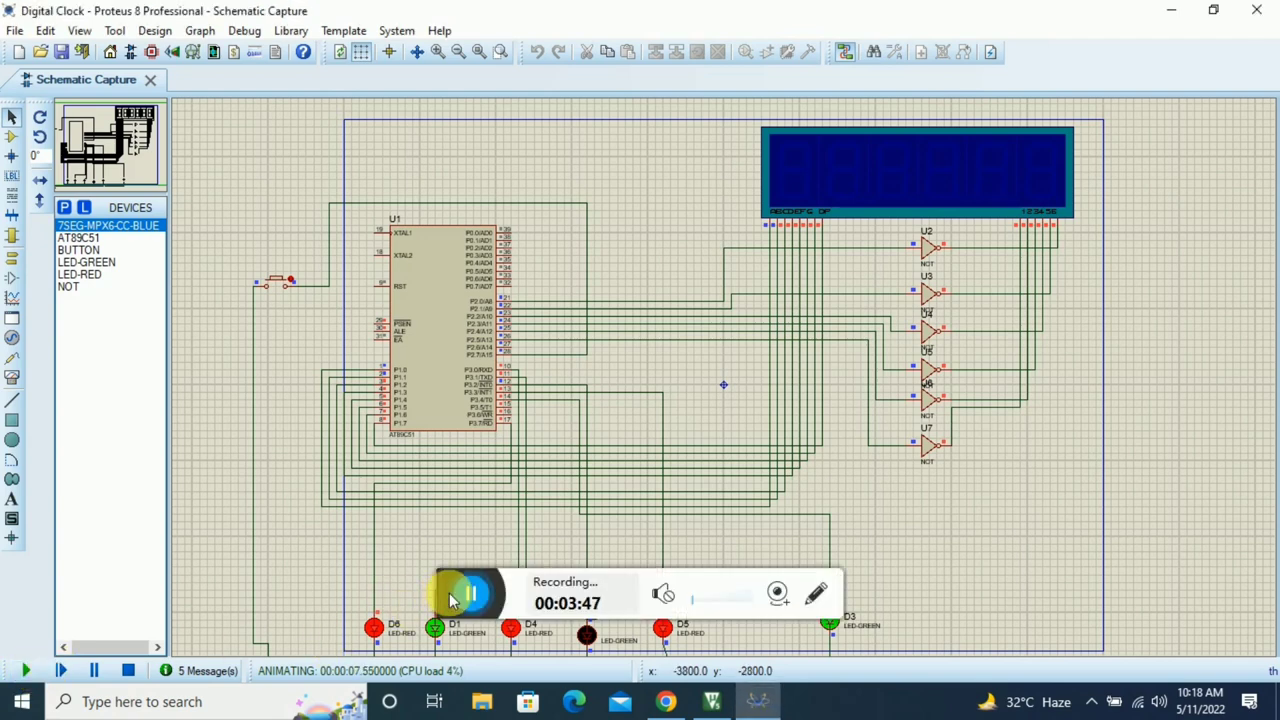
left_click(452, 594)
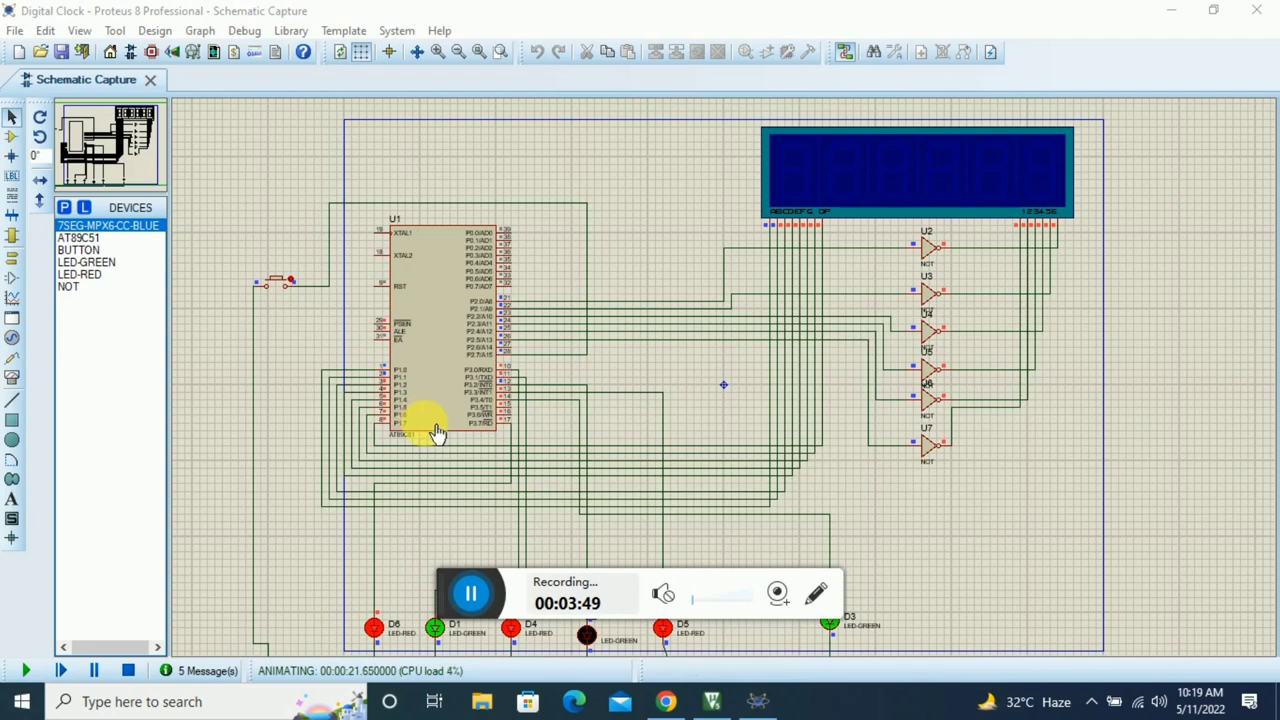
left_click(291, 284)
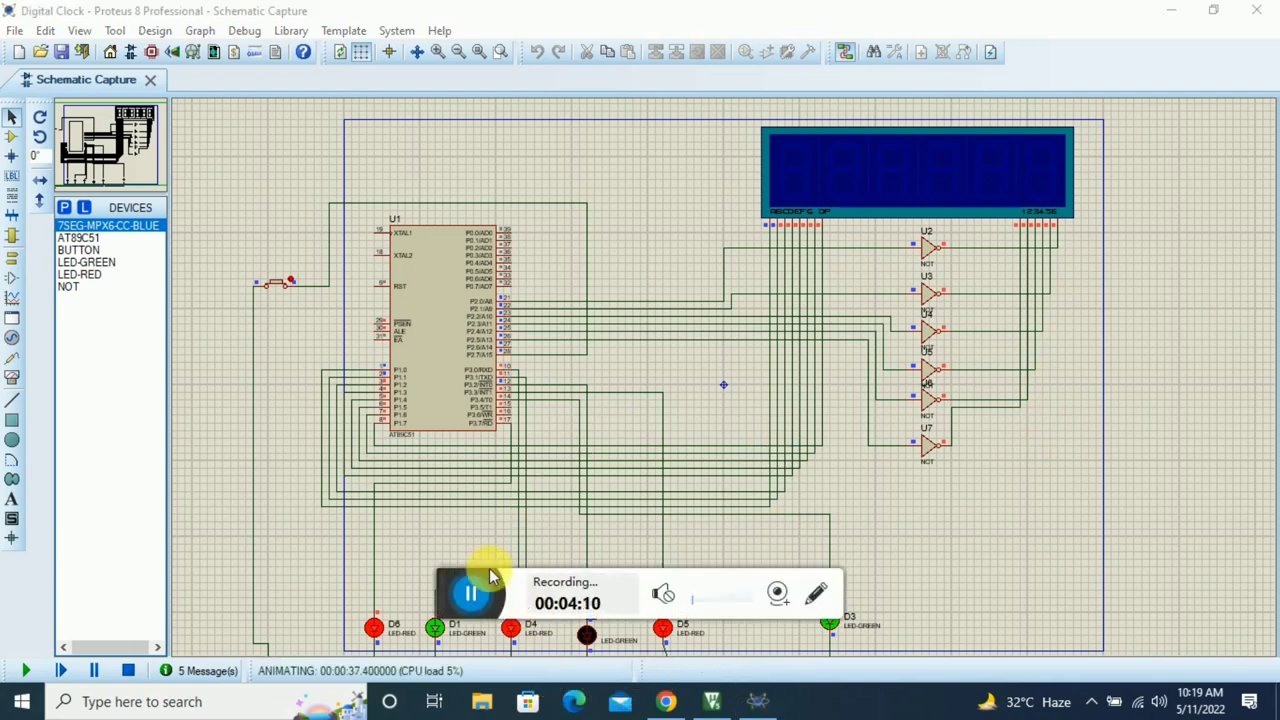
Let the simulation run while the display counts from 05:59:59 to 06:00:11
left_click(471, 593)
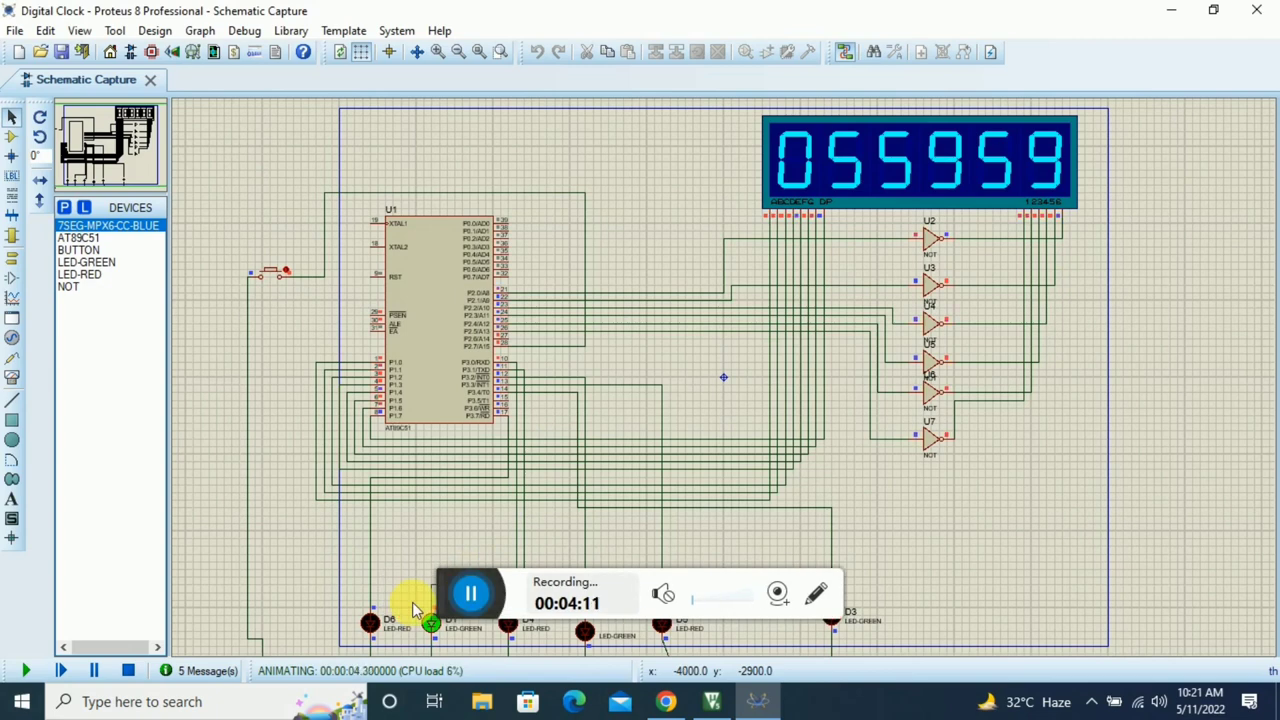